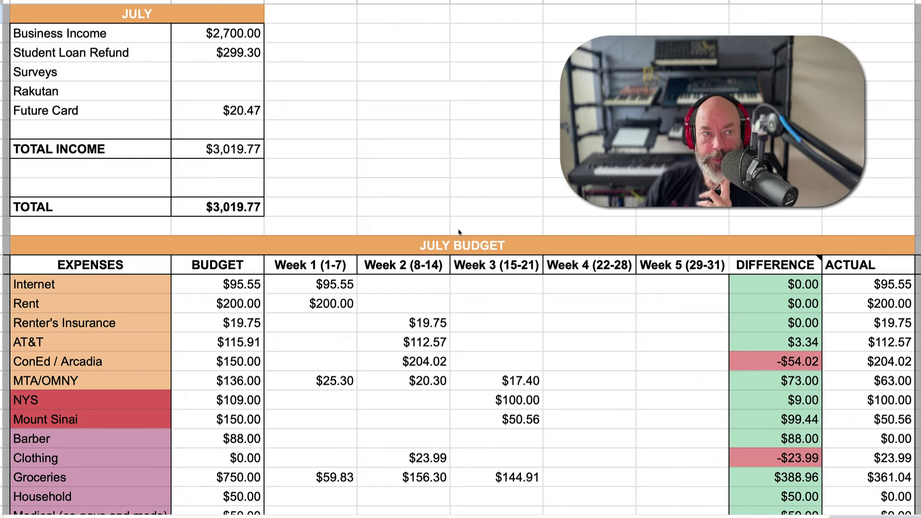
Review the July income amounts for Business Income, Student Loan Refund and Future Card.
{"action": "left_click", "coordinate": [239, 35]}
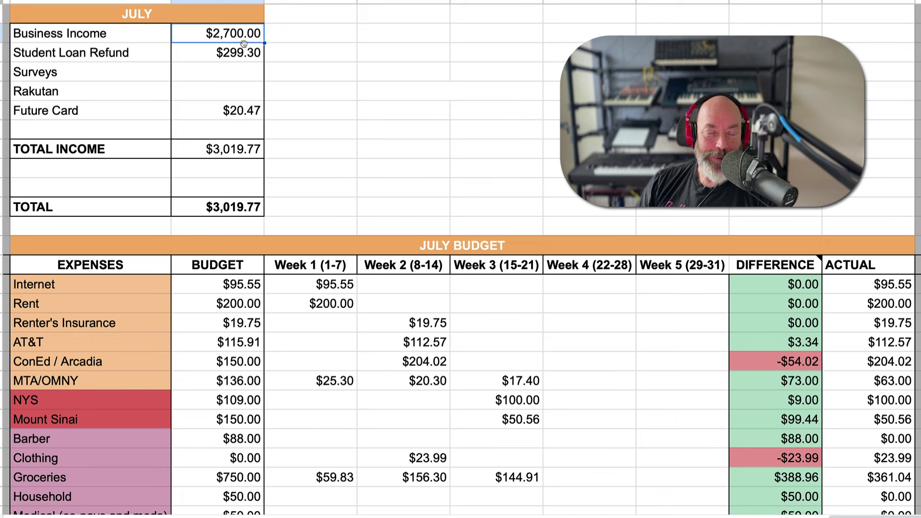
{"action": "left_click", "coordinate": [208, 57]}
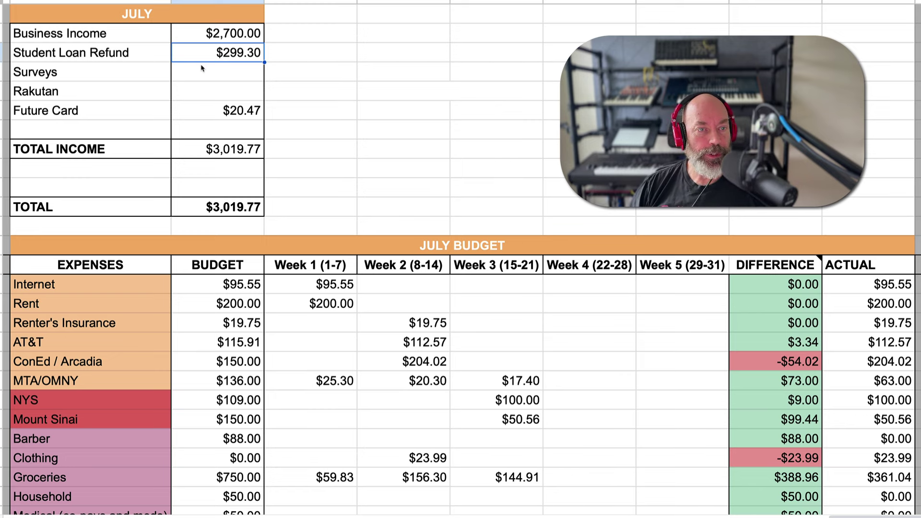
{"action": "left_click", "coordinate": [207, 111]}
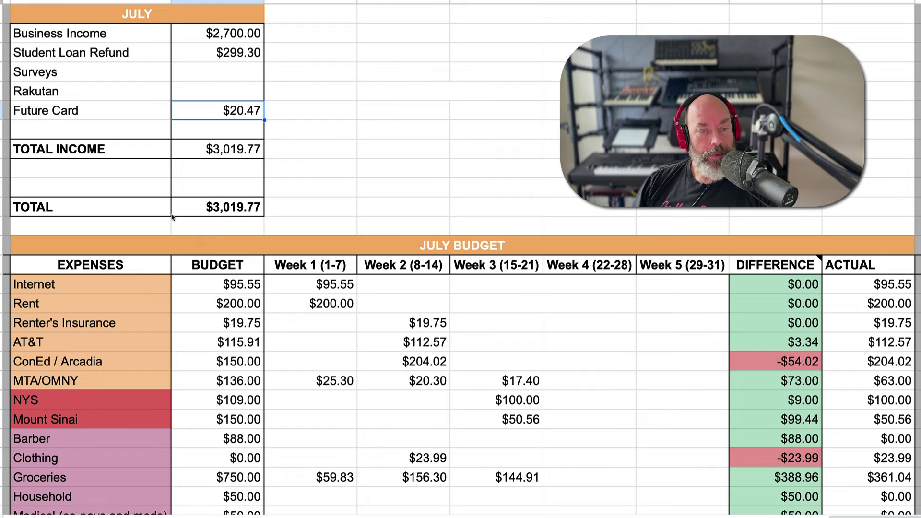
Examine the July budget's Week 2 expenses for Renter's Insurance and AT&T.
{"action": "scroll", "coordinate": [338, 278], "scroll_direction": "down", "scroll_amount": 5}
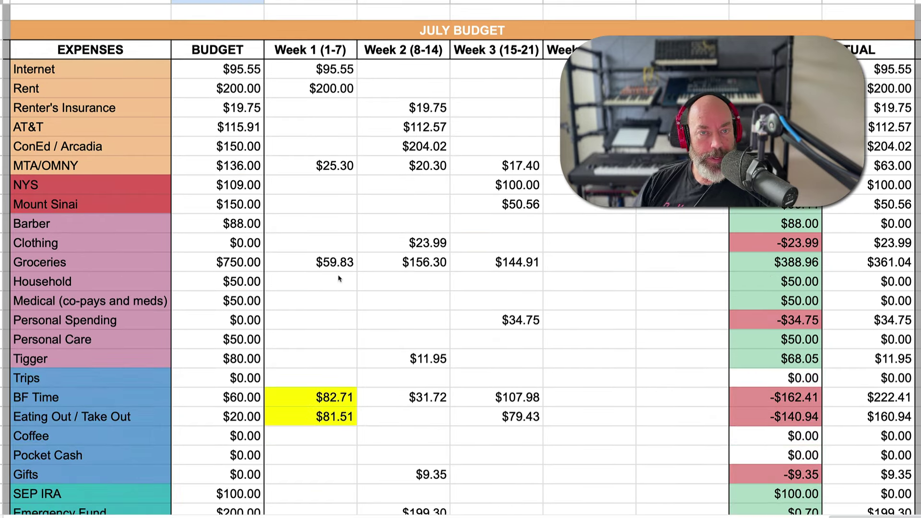
{"action": "scroll", "coordinate": [338, 278], "scroll_direction": "down", "scroll_amount": 1}
{"action": "left_click", "coordinate": [409, 36]}
{"action": "left_click", "coordinate": [458, 35]}
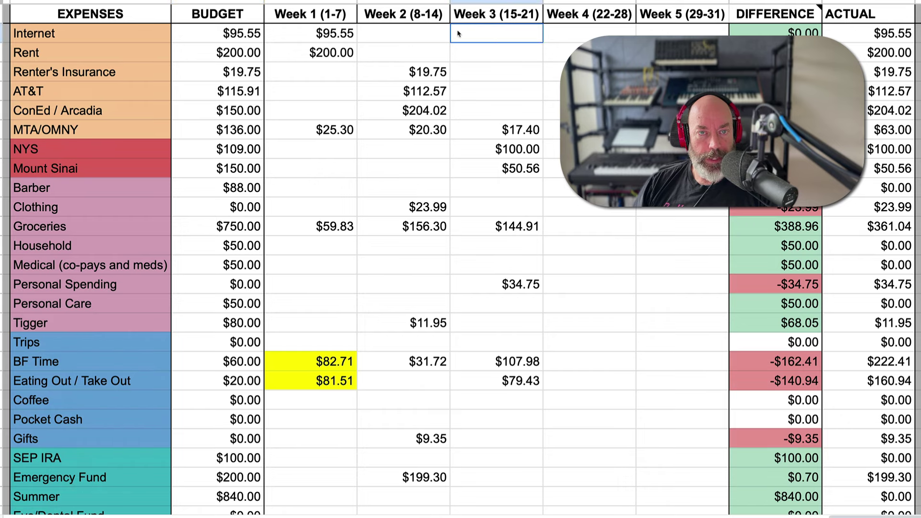
{"action": "left_click", "coordinate": [407, 57]}
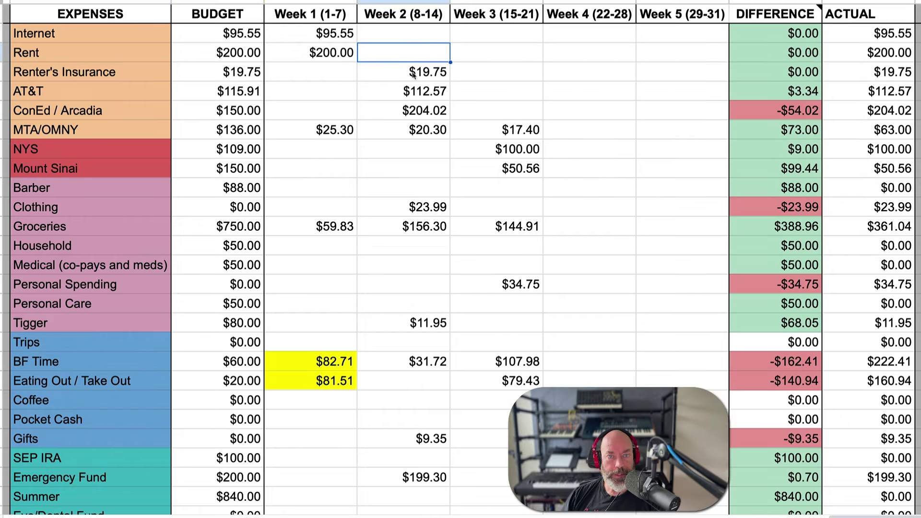
{"action": "left_click", "coordinate": [413, 72]}
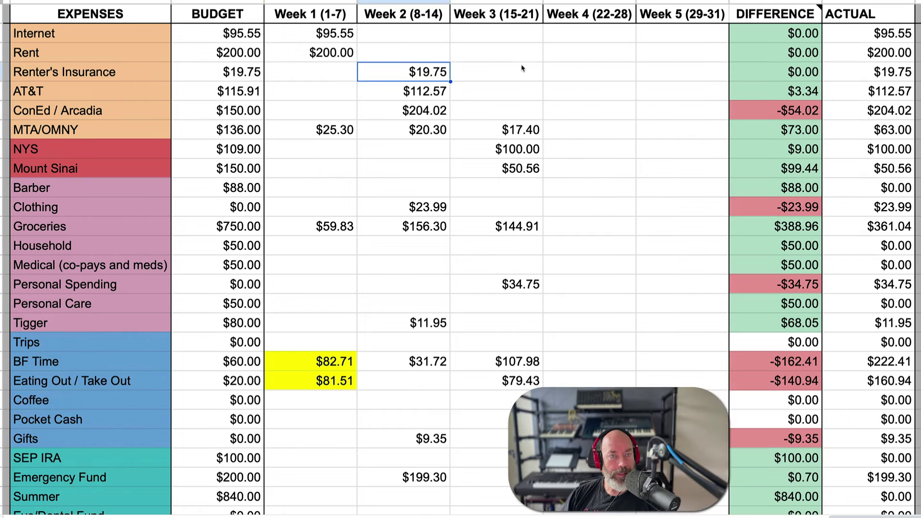
{"action": "left_click", "coordinate": [426, 93]}
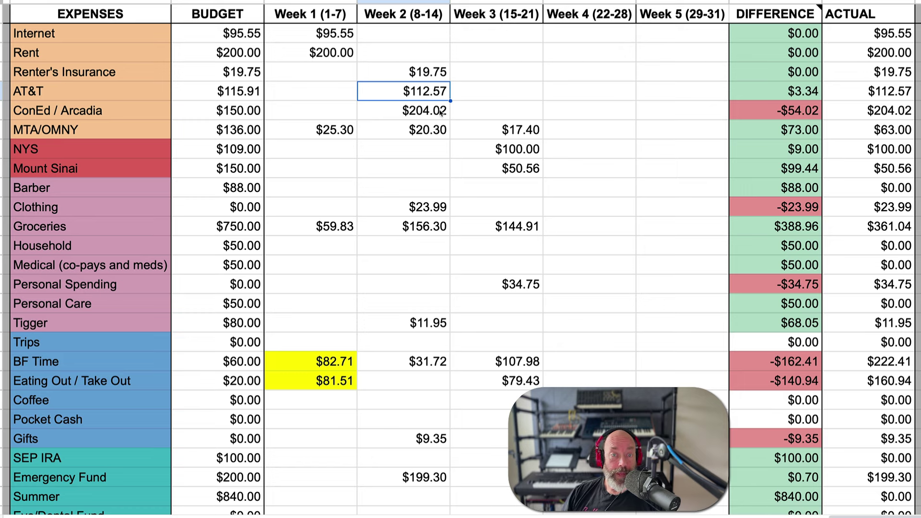
Inspect the Week 2 ConEd / Arcadia expense and highlight the word Arcadia in its label without changing it.
{"action": "left_click", "coordinate": [417, 114]}
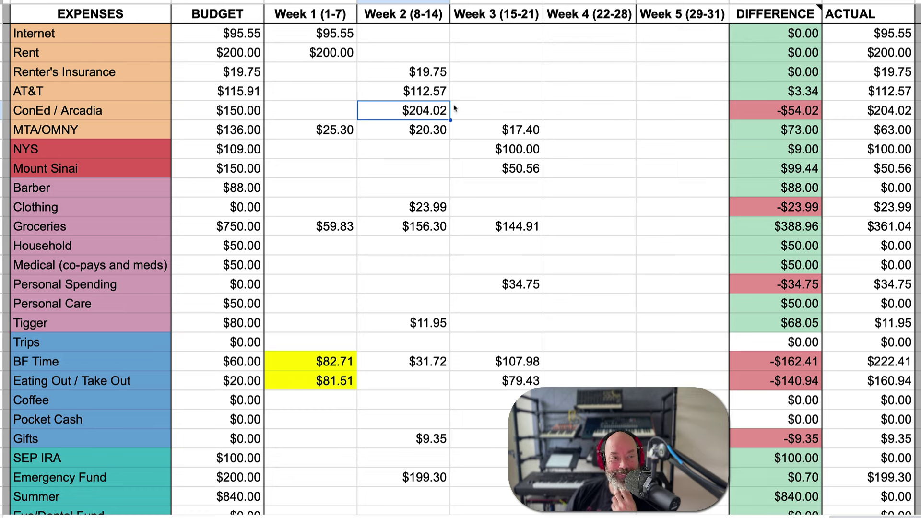
{"action": "left_click", "coordinate": [116, 113]}
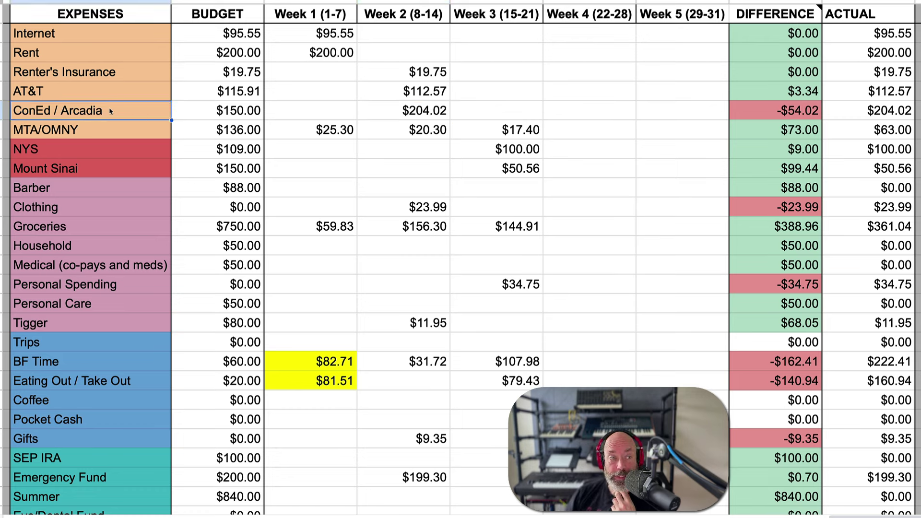
{"action": "double_click", "coordinate": [84, 110]}
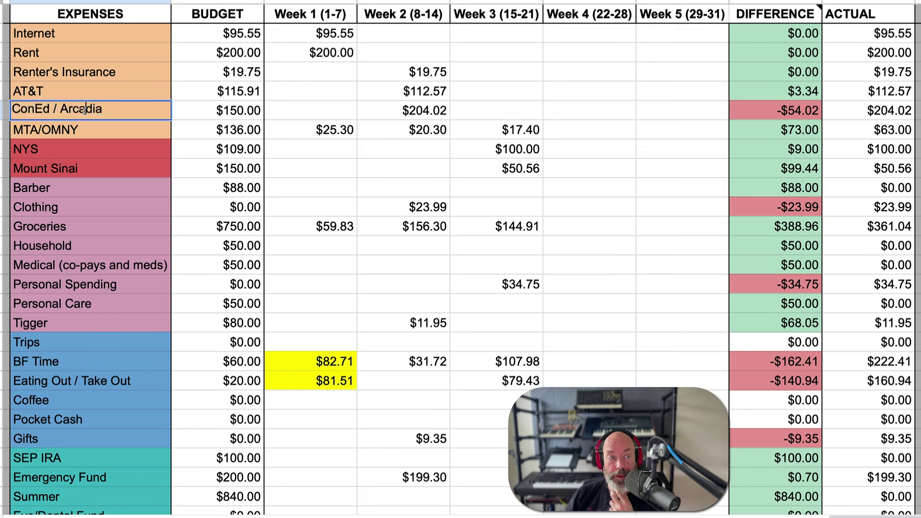
{"action": "left_click_drag", "start_coordinate": [59, 111], "coordinate": [152, 114]}
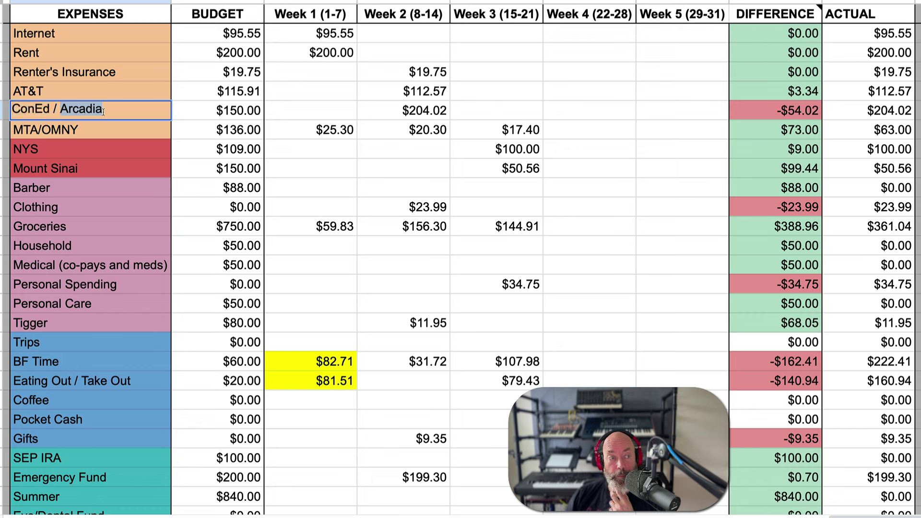
{"action": "left_click", "coordinate": [130, 108]}
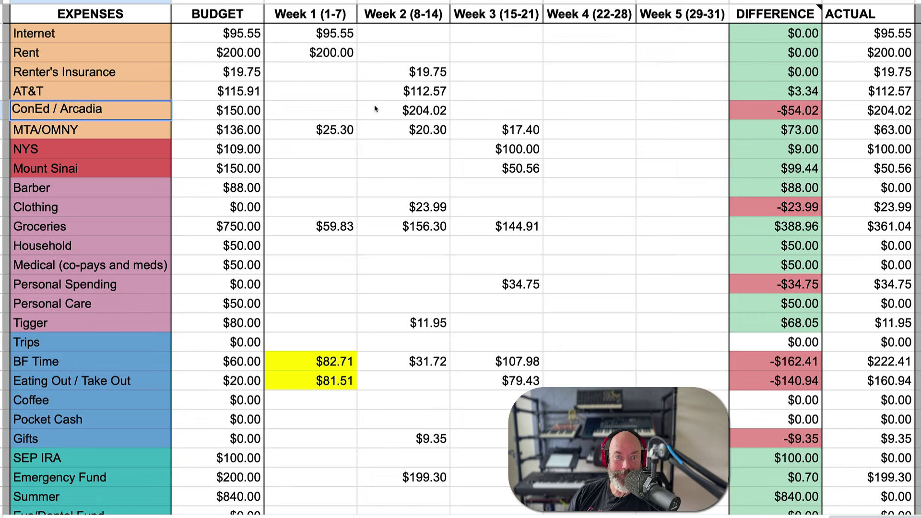
{"action": "left_click", "coordinate": [437, 114]}
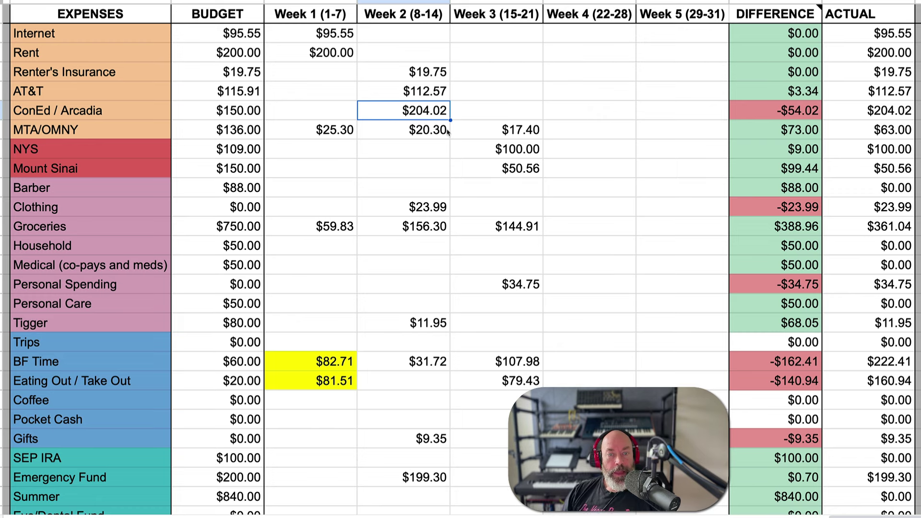
Compare the MTA/OMNY expenses for Week 2 and Week 3.
{"action": "left_click", "coordinate": [443, 133]}
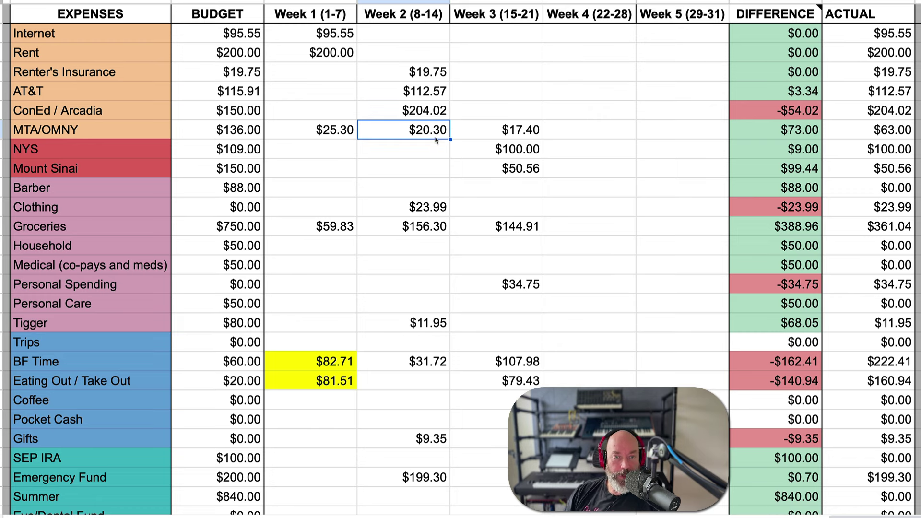
{"action": "left_click", "coordinate": [479, 136]}
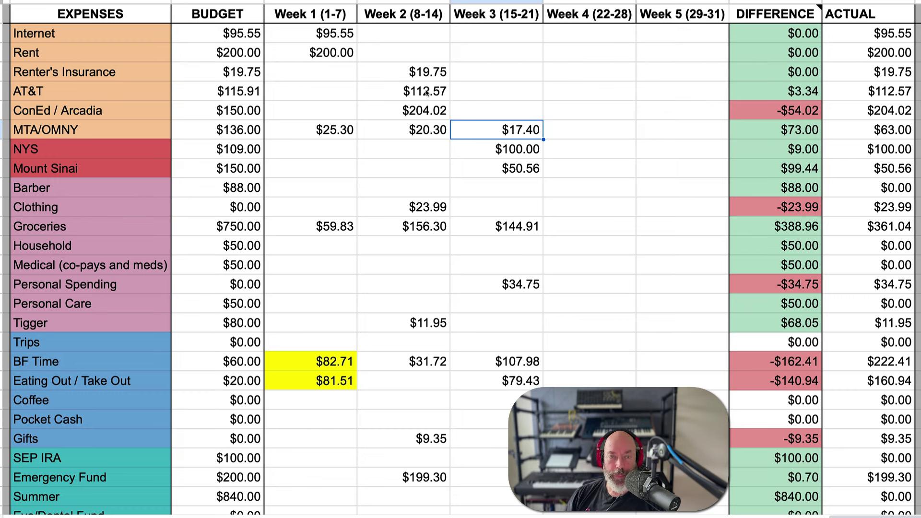
{"action": "left_click", "coordinate": [402, 134]}
{"action": "left_click", "coordinate": [506, 131]}
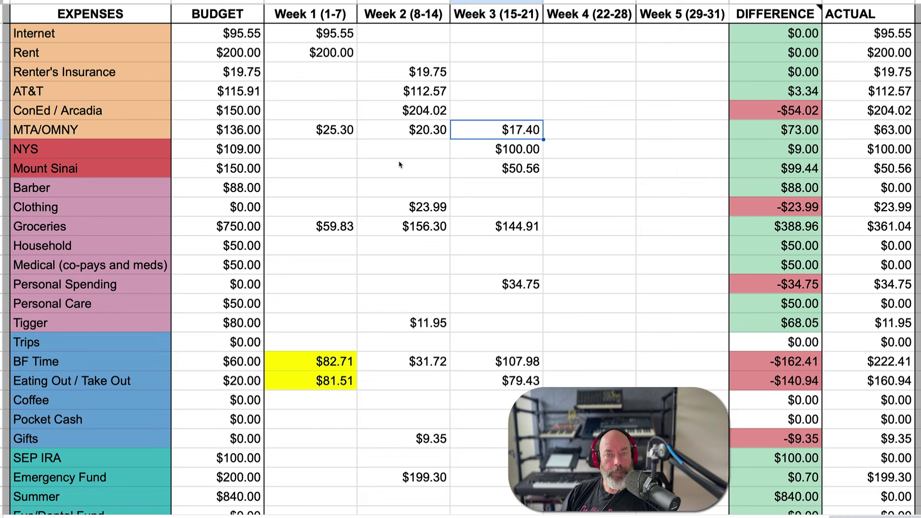
Examine the NYS row's Week 3 payment and its difference from the budget.
{"action": "left_click", "coordinate": [505, 153]}
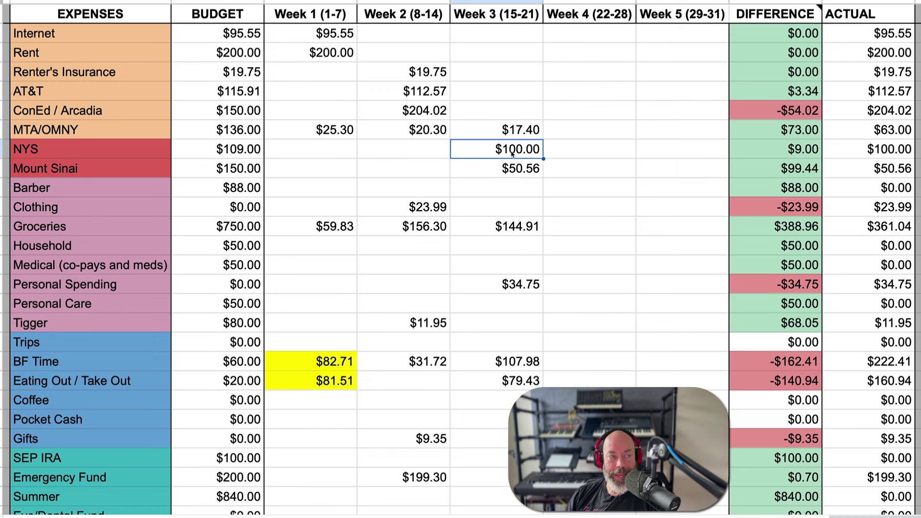
{"action": "left_click", "coordinate": [789, 151]}
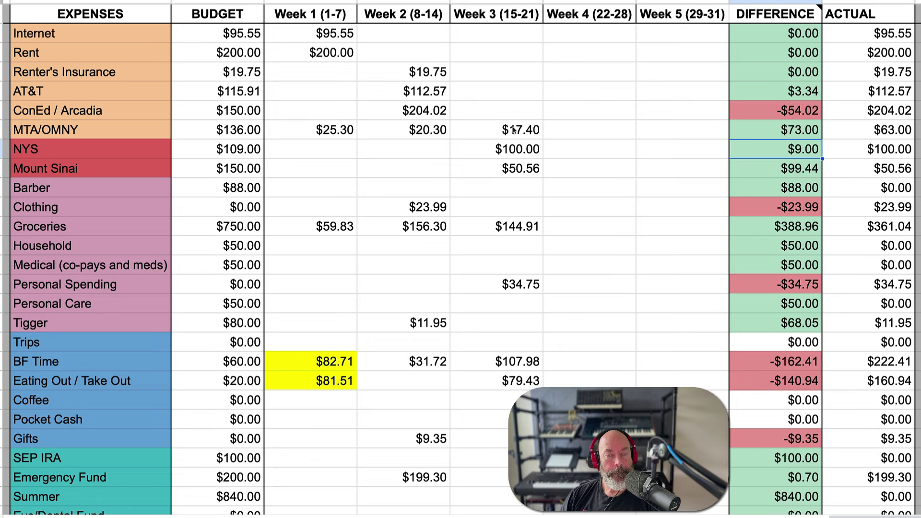
{"action": "left_click", "coordinate": [479, 156]}
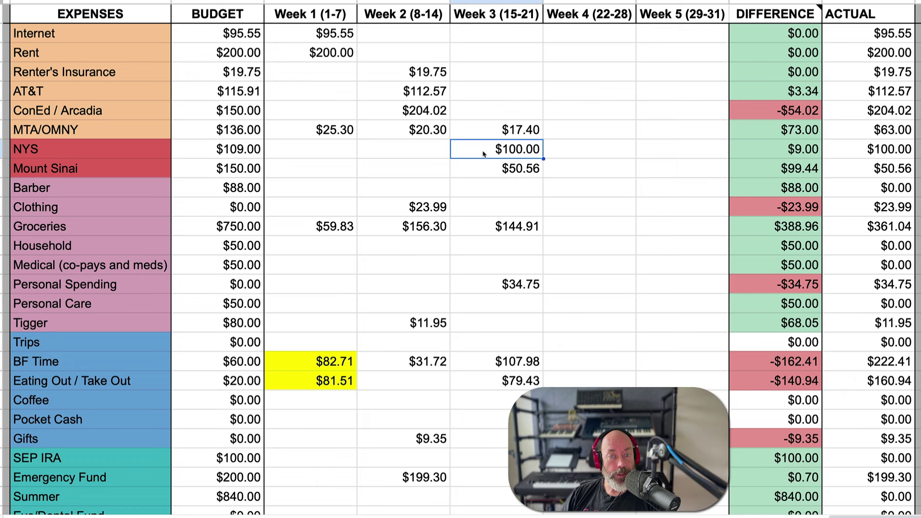
{"action": "left_click", "coordinate": [390, 153]}
{"action": "left_click", "coordinate": [108, 151]}
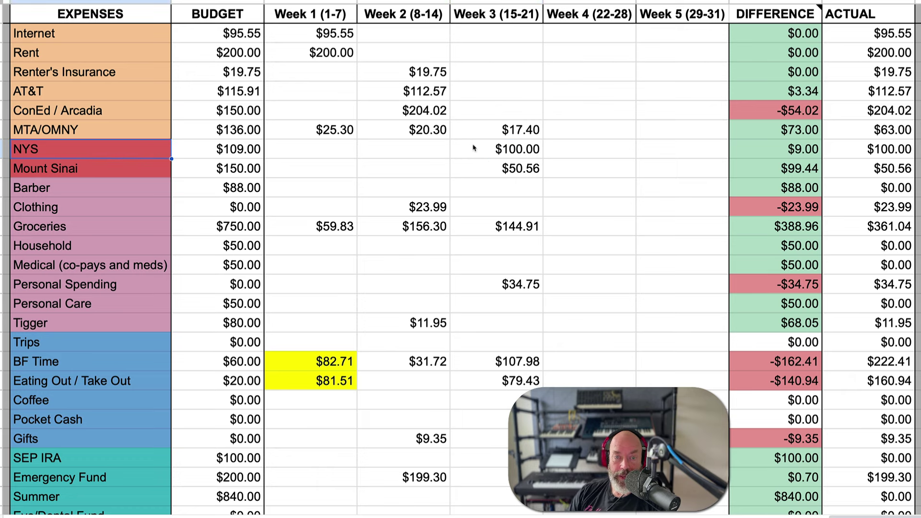
{"action": "left_click", "coordinate": [416, 152]}
{"action": "left_click", "coordinate": [484, 153]}
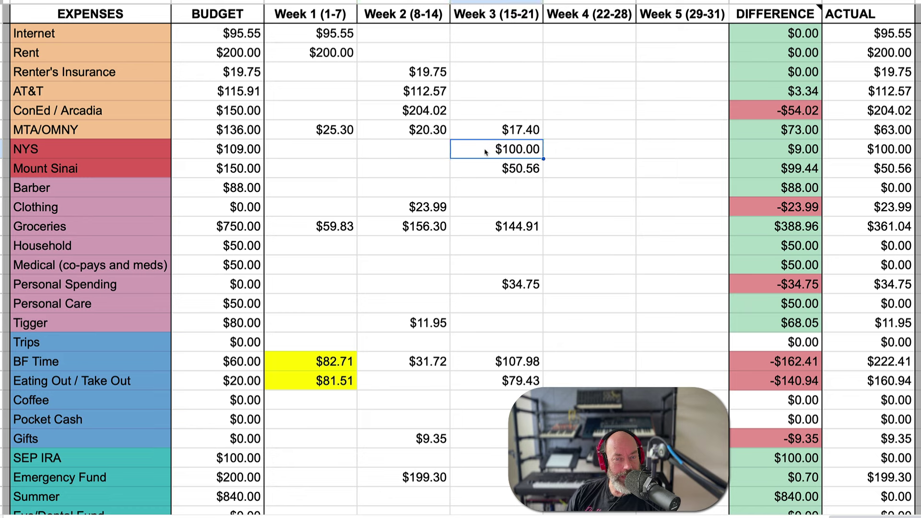
Review the Mount Sinai payment recorded in Week 3.
{"action": "left_click", "coordinate": [496, 170]}
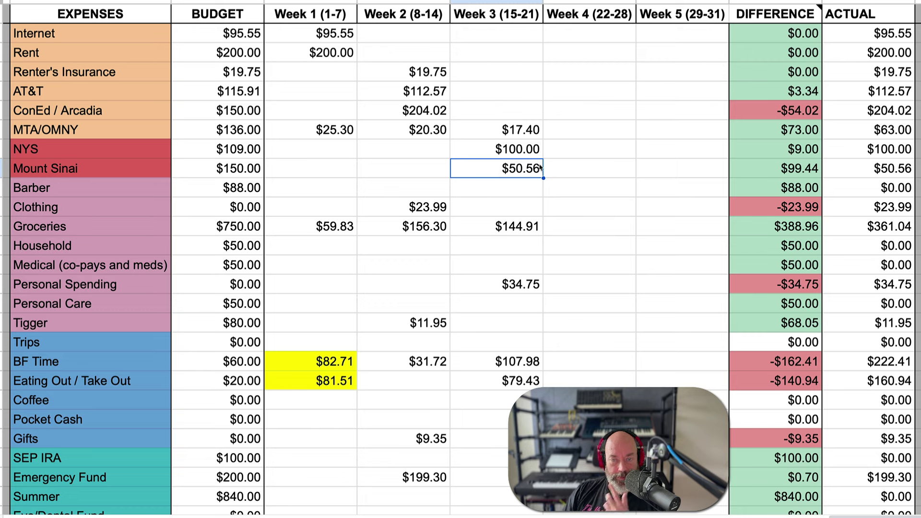
{"action": "left_click", "coordinate": [156, 167]}
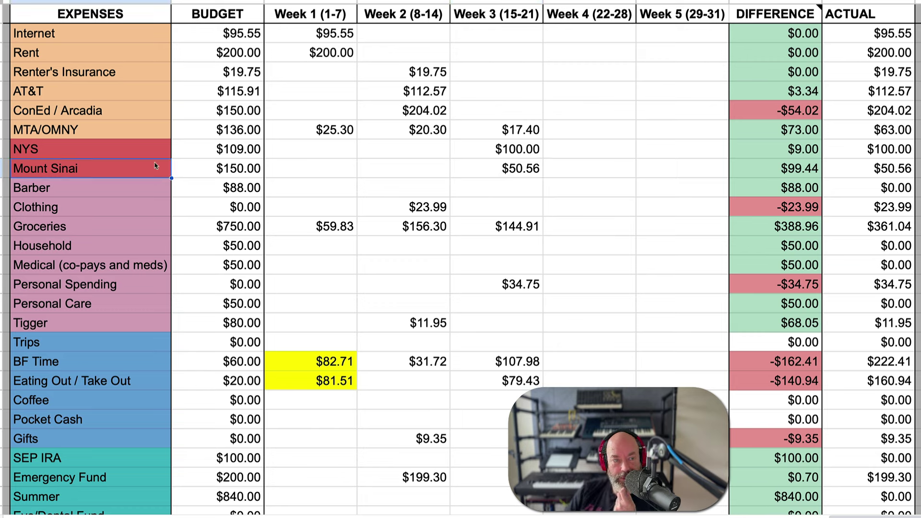
{"action": "left_click", "coordinate": [512, 169]}
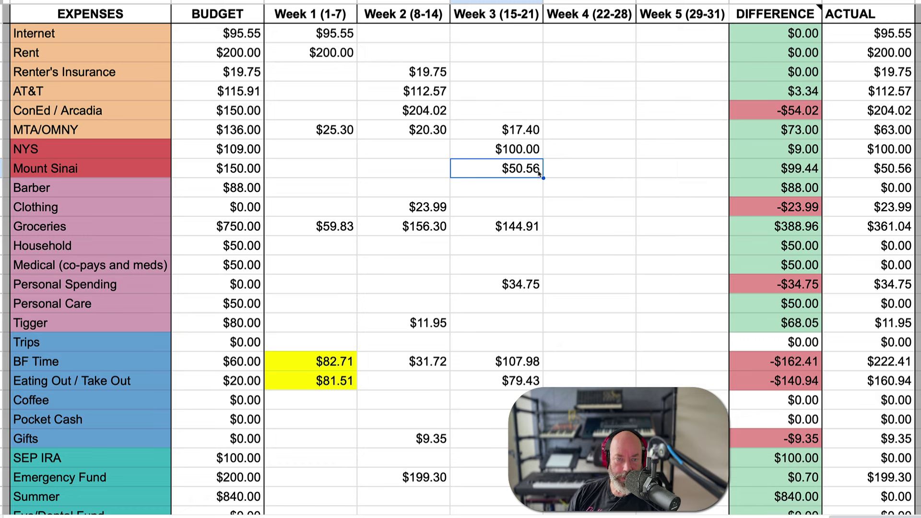
Check the Week 2 Clothing and Groceries expenses, the Groceries difference and the Week 3 Personal Spending expense.
{"action": "left_click", "coordinate": [481, 211]}
{"action": "left_click", "coordinate": [438, 208]}
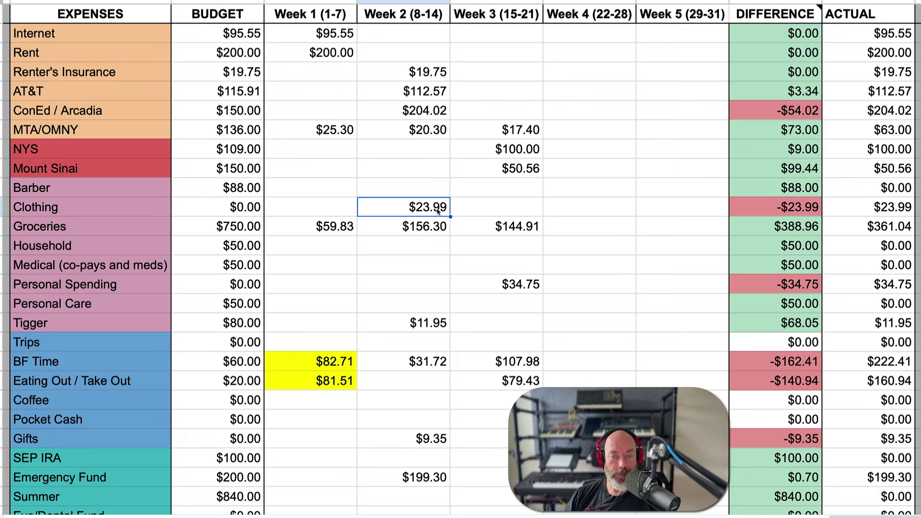
{"action": "left_click", "coordinate": [430, 229]}
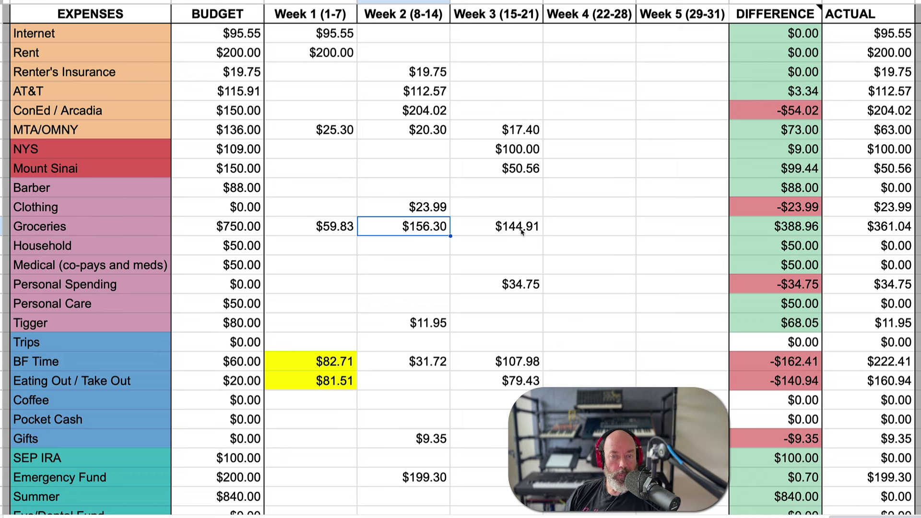
{"action": "left_click", "coordinate": [753, 231]}
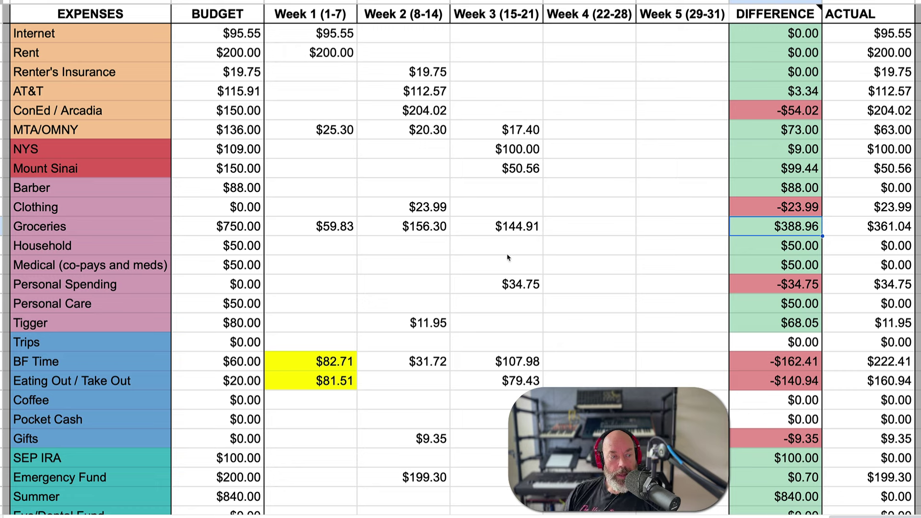
{"action": "left_click", "coordinate": [512, 284]}
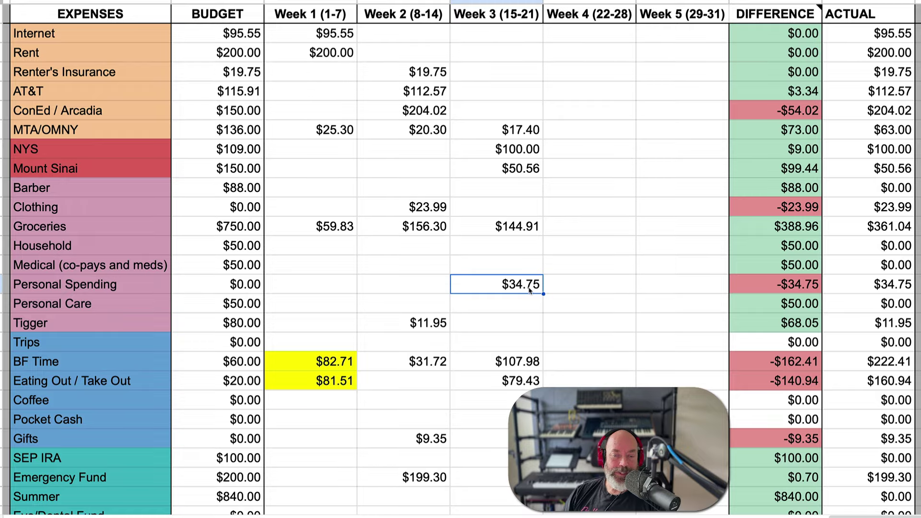
Review the Tigger budget against its Week 2 expense, and the Week 2 BF Time expense.
{"action": "scroll", "coordinate": [529, 290], "scroll_direction": "down", "scroll_amount": 3}
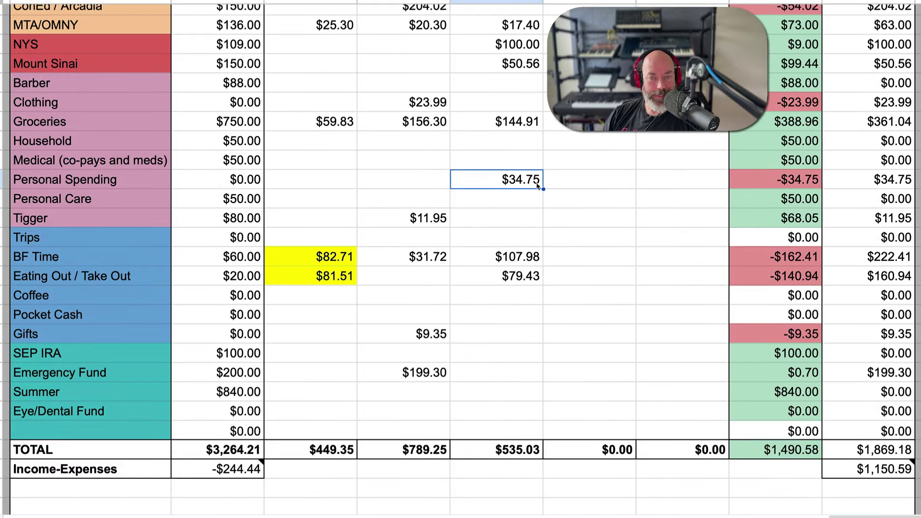
{"action": "left_click", "coordinate": [434, 223]}
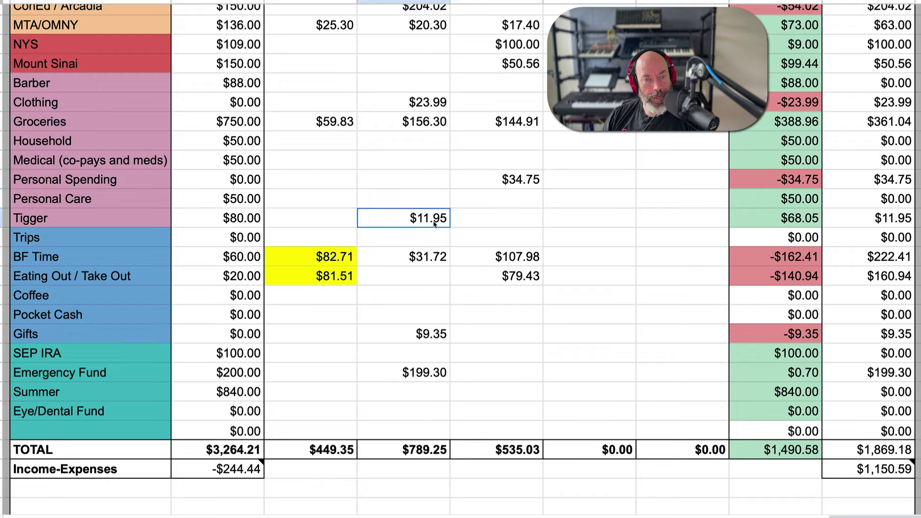
{"action": "scroll", "coordinate": [435, 224], "scroll_direction": "down", "scroll_amount": 1}
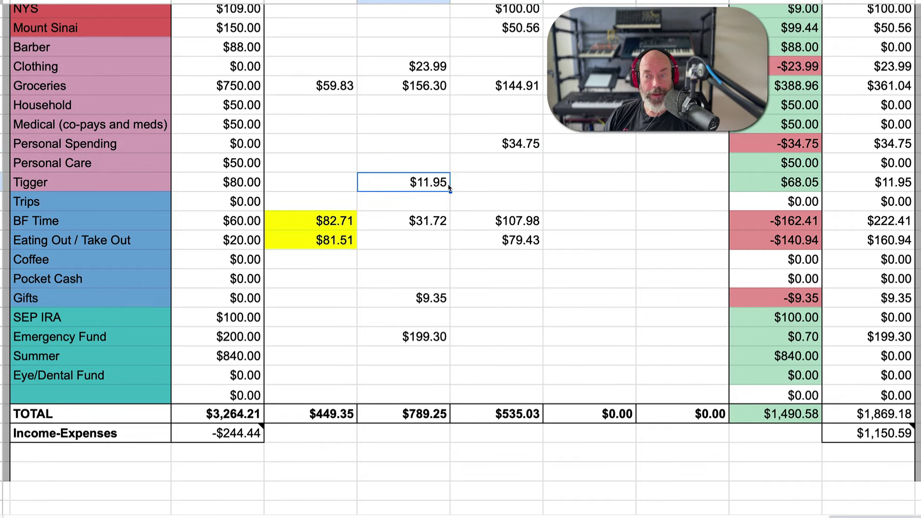
{"action": "left_click", "coordinate": [244, 184]}
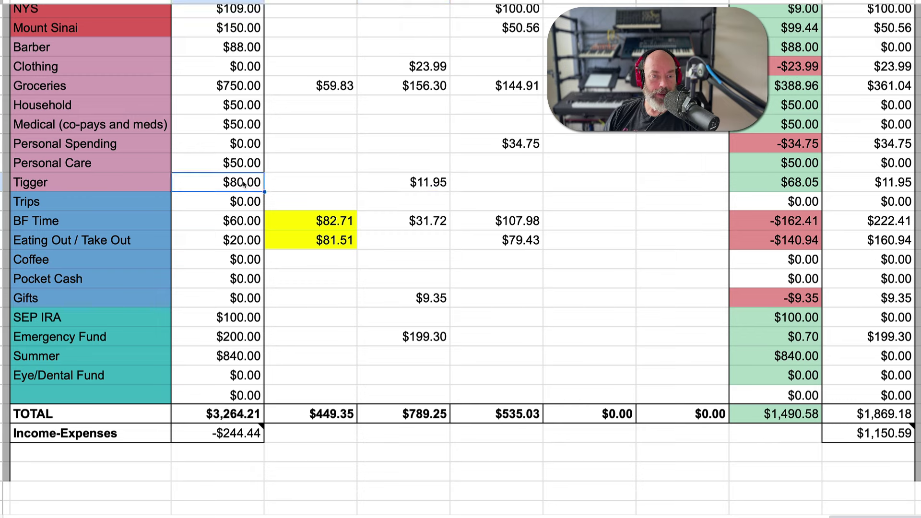
{"action": "left_click", "coordinate": [421, 182]}
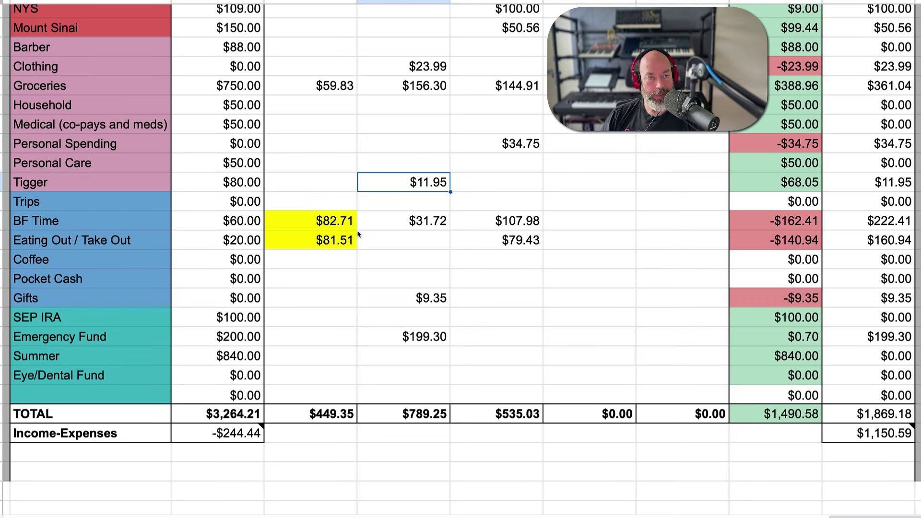
{"action": "left_click", "coordinate": [382, 222]}
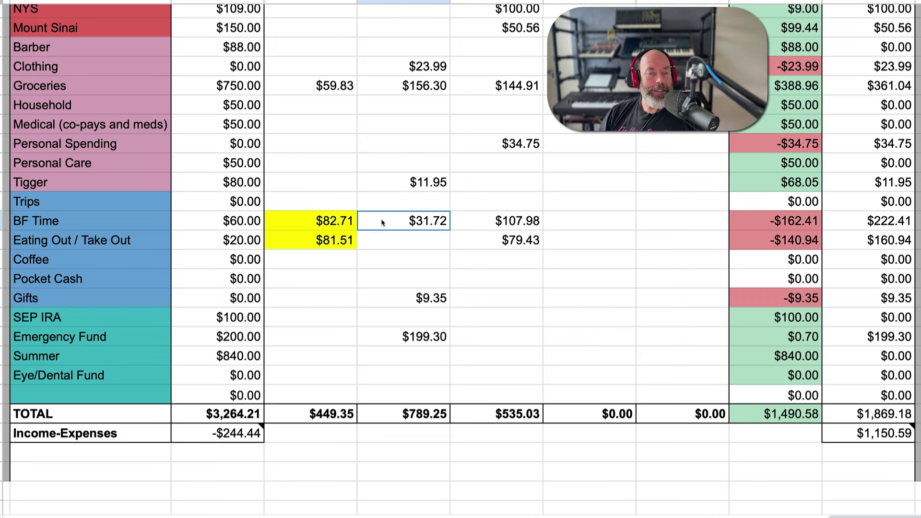
Compare the highlighted Week 1 expenses in the BF Time and Eating Out / Take Out rows.
{"action": "left_click", "coordinate": [506, 244], "text": "shift"}
{"action": "left_click", "coordinate": [318, 224]}
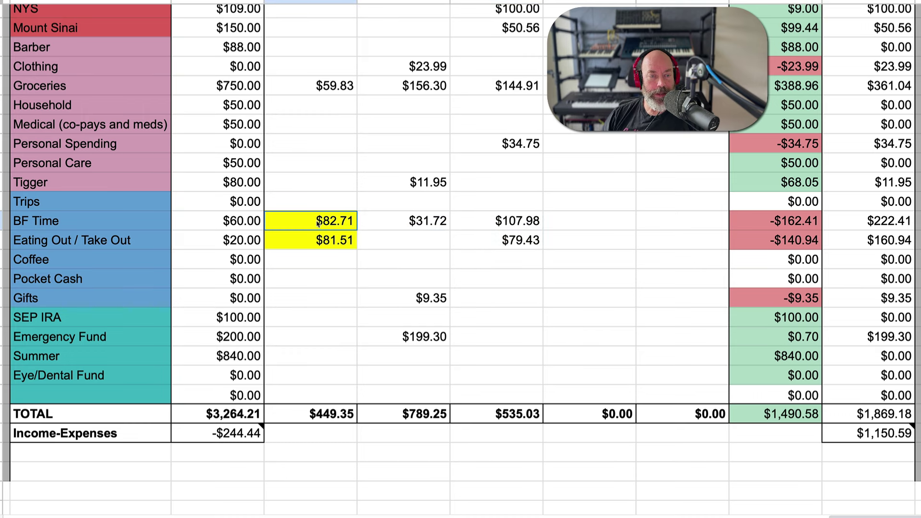
{"action": "left_click", "coordinate": [319, 241]}
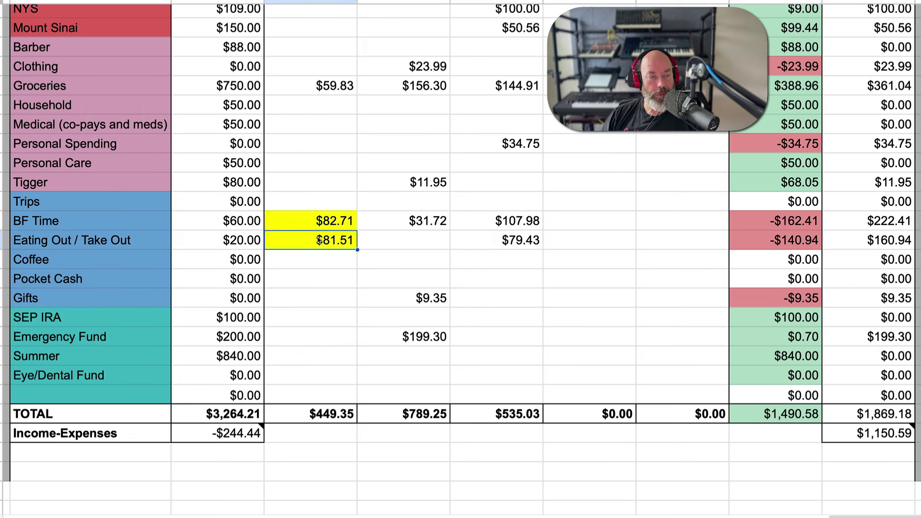
{"action": "left_click", "coordinate": [297, 225]}
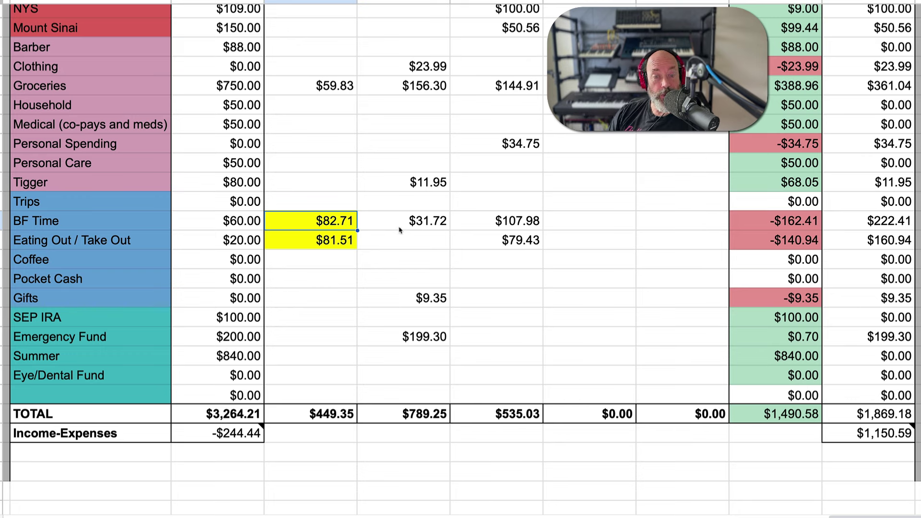
{"action": "left_click", "coordinate": [294, 235], "text": "shift"}
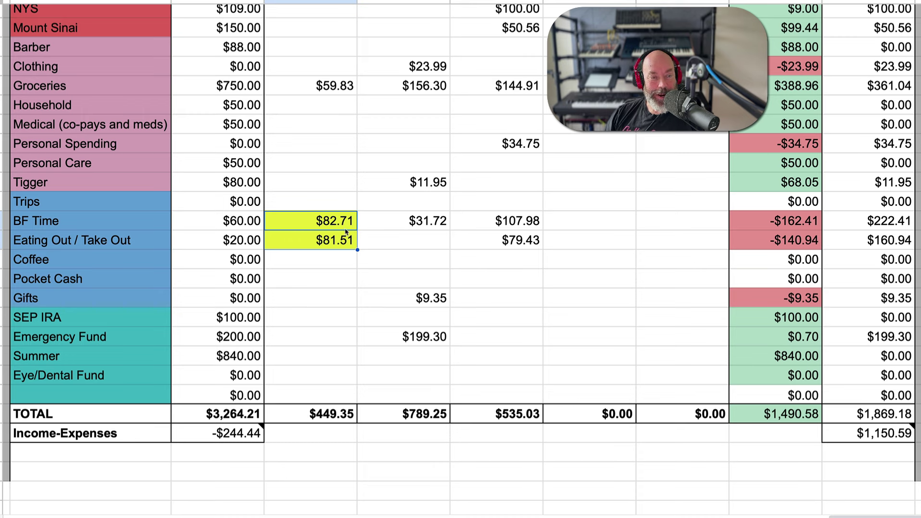
{"action": "left_click", "coordinate": [314, 241]}
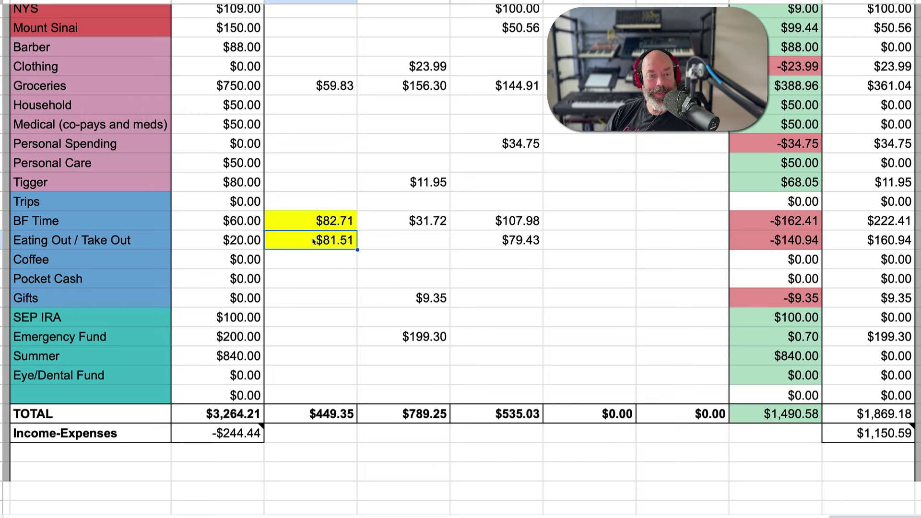
{"action": "left_click", "coordinate": [310, 229], "text": "shift"}
{"action": "left_click", "coordinate": [310, 237]}
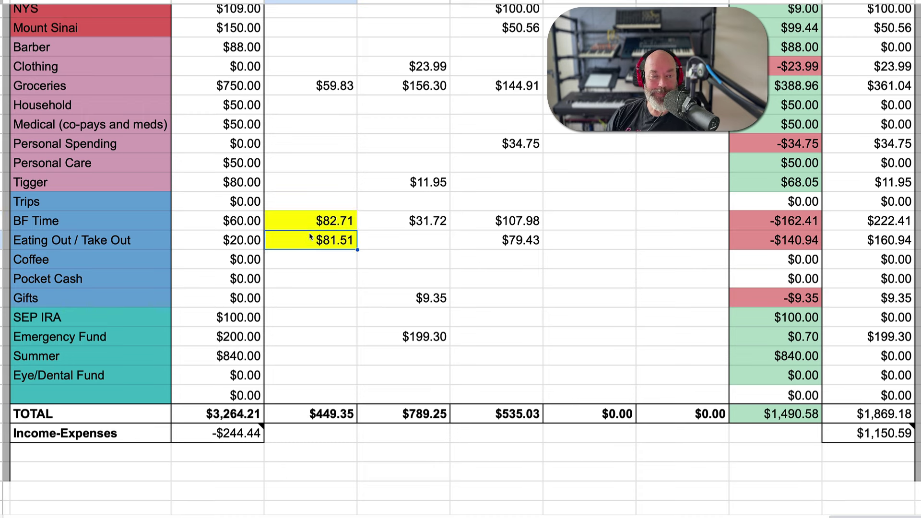
{"action": "left_click", "coordinate": [321, 228]}
{"action": "left_click", "coordinate": [320, 238]}
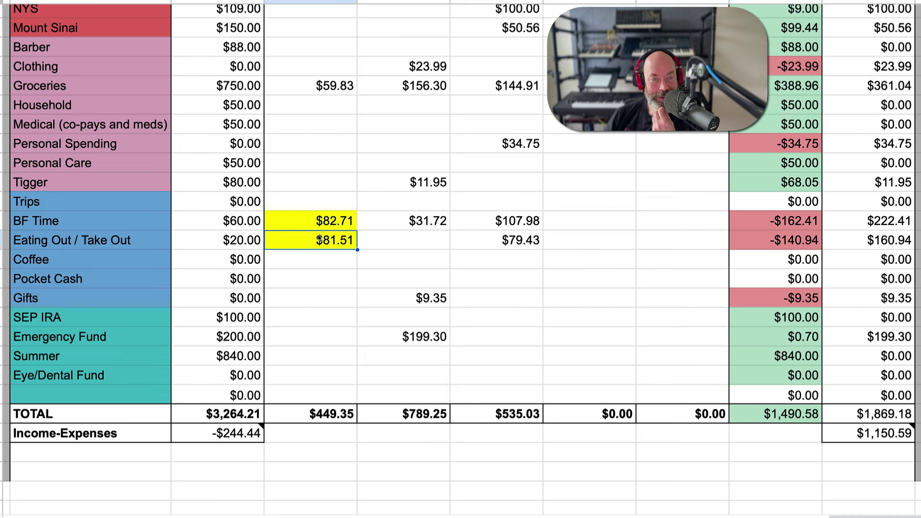
Check the Week 2 and Week 3 entries for BF Time and Eating Out / Take Out.
{"action": "left_click", "coordinate": [426, 227]}
{"action": "left_click", "coordinate": [410, 245]}
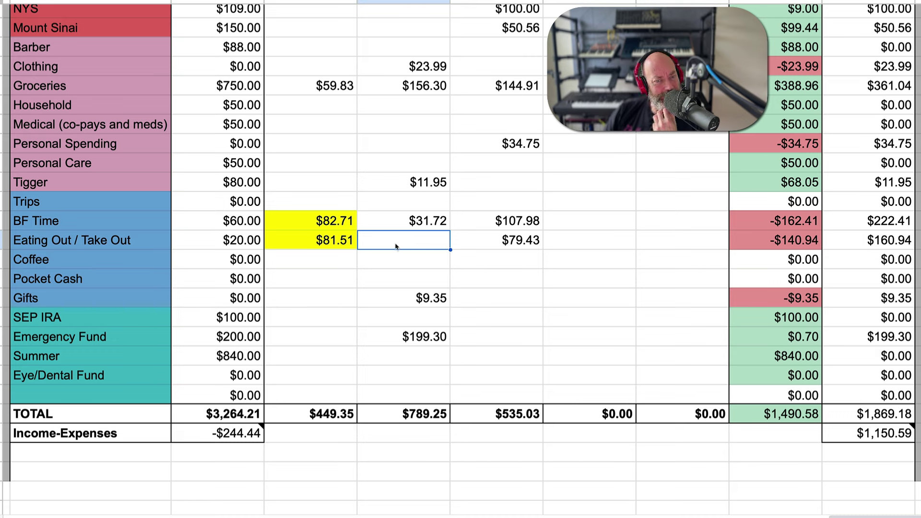
{"action": "left_click", "coordinate": [429, 222]}
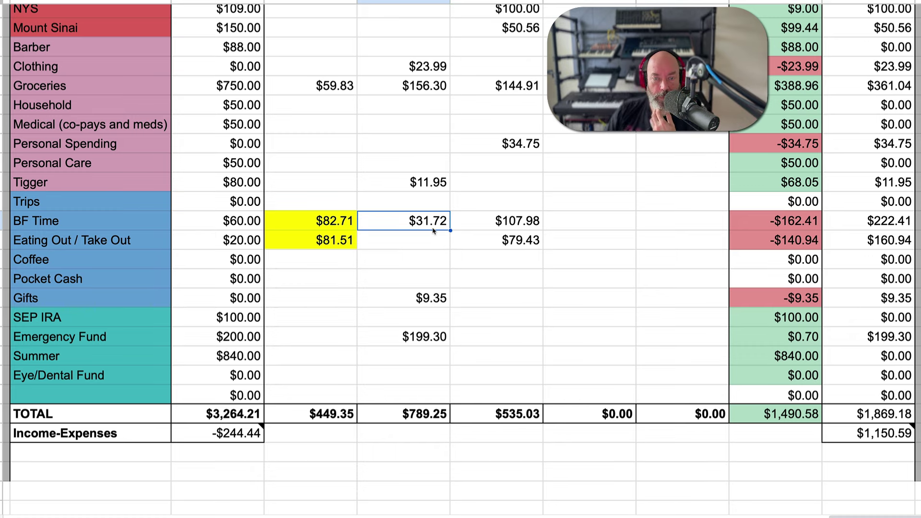
{"action": "left_click", "coordinate": [519, 231]}
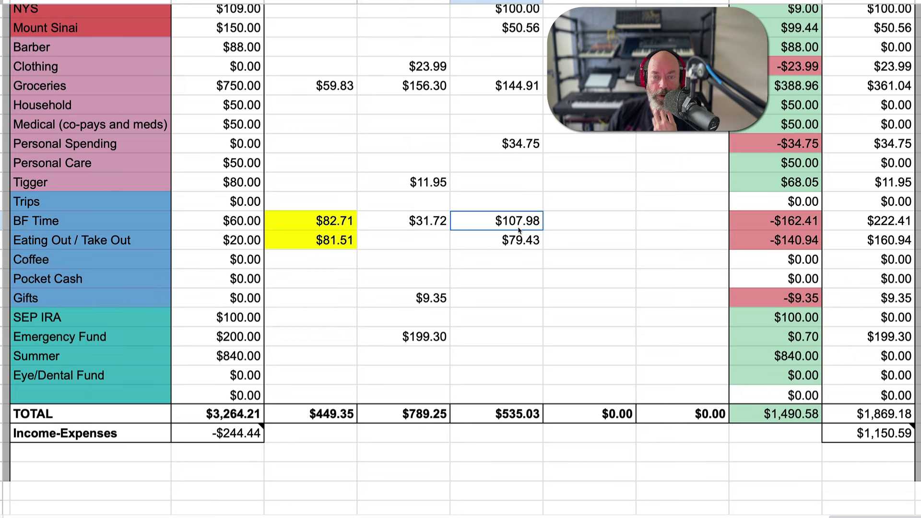
{"action": "scroll", "coordinate": [521, 228], "scroll_direction": "up", "scroll_amount": 1}
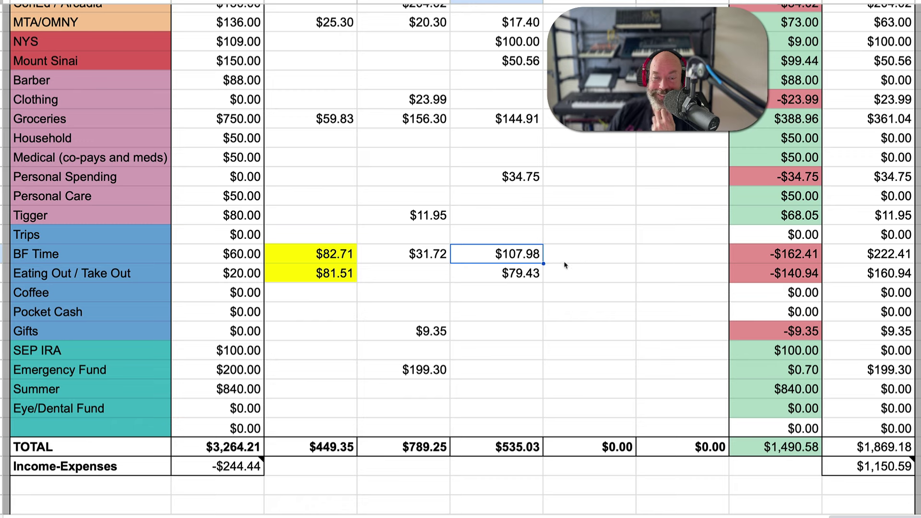
{"action": "left_click", "coordinate": [507, 274]}
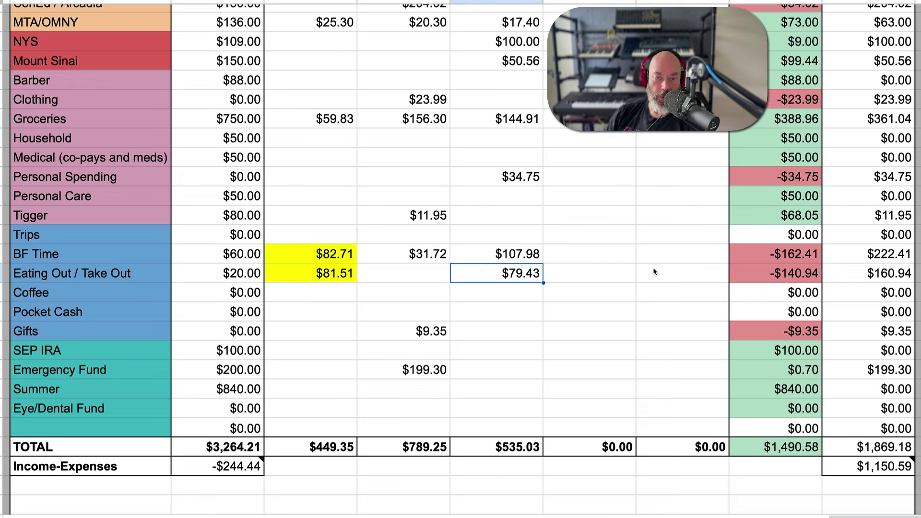
Review the Week 2 Gifts expense and the Week 2 Emergency Fund contribution.
{"action": "left_click", "coordinate": [486, 337]}
{"action": "left_click", "coordinate": [434, 335]}
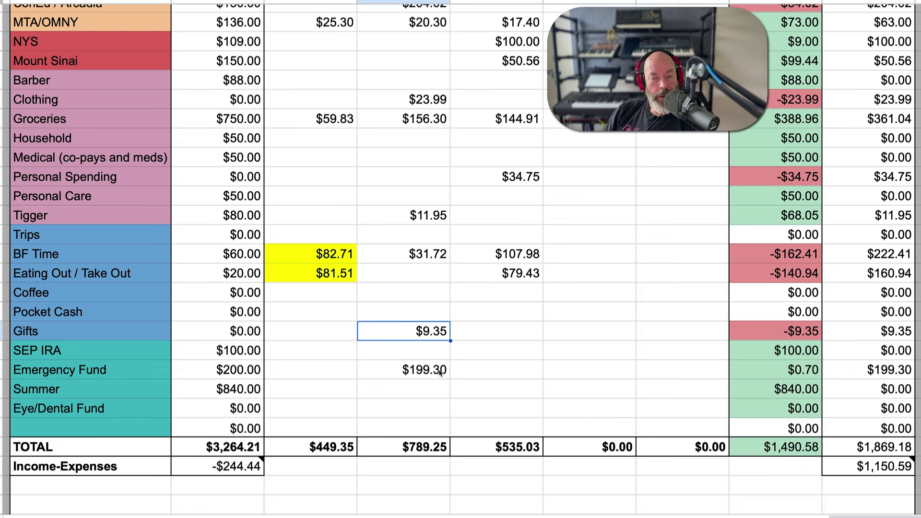
{"action": "left_click", "coordinate": [418, 378]}
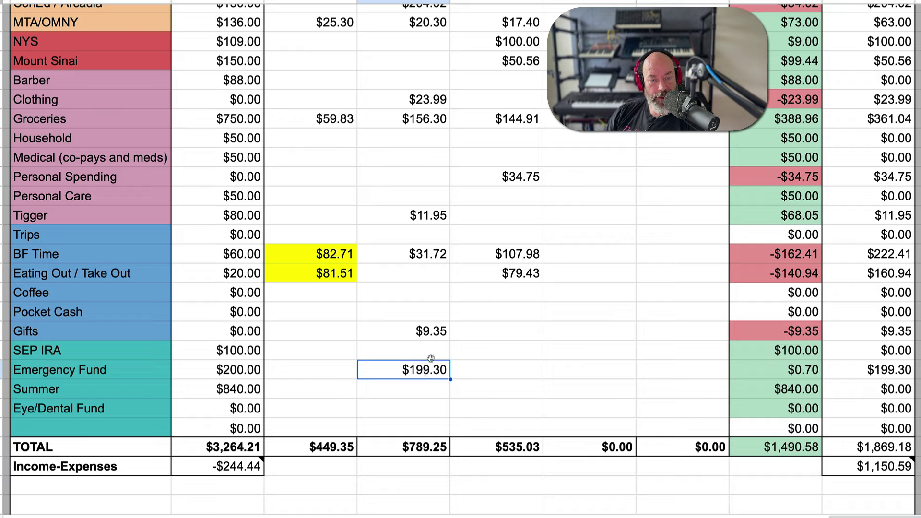
Compare the Student Loan Refund in the July income with the Week 2 Emergency Fund contribution.
{"action": "scroll", "coordinate": [439, 338], "scroll_direction": "up", "scroll_amount": 10}
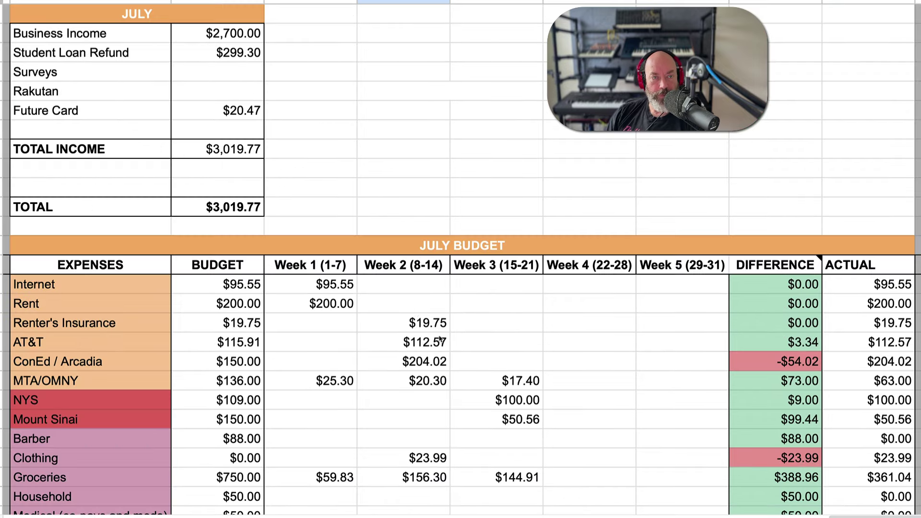
{"action": "left_click", "coordinate": [233, 52]}
{"action": "scroll", "coordinate": [442, 255], "scroll_direction": "down", "scroll_amount": 15}
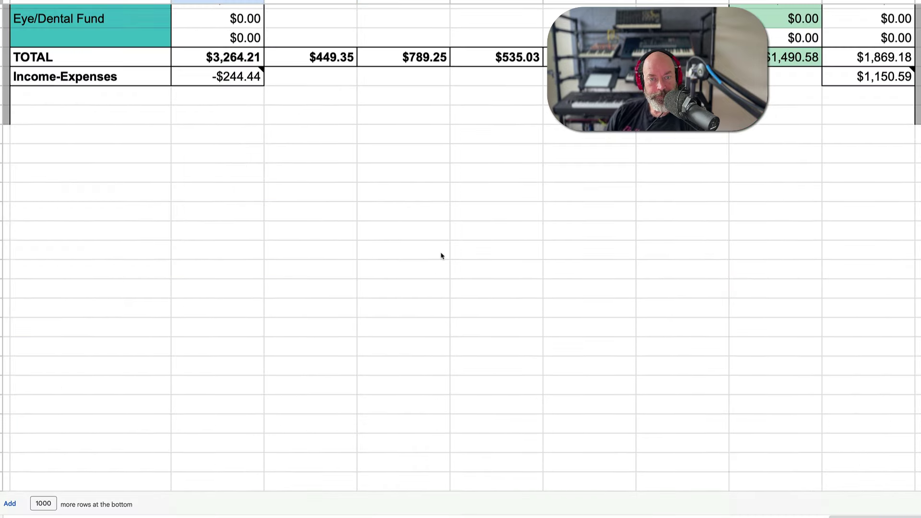
{"action": "scroll", "coordinate": [442, 255], "scroll_direction": "up", "scroll_amount": 10}
{"action": "scroll", "coordinate": [442, 255], "scroll_direction": "down", "scroll_amount": 3}
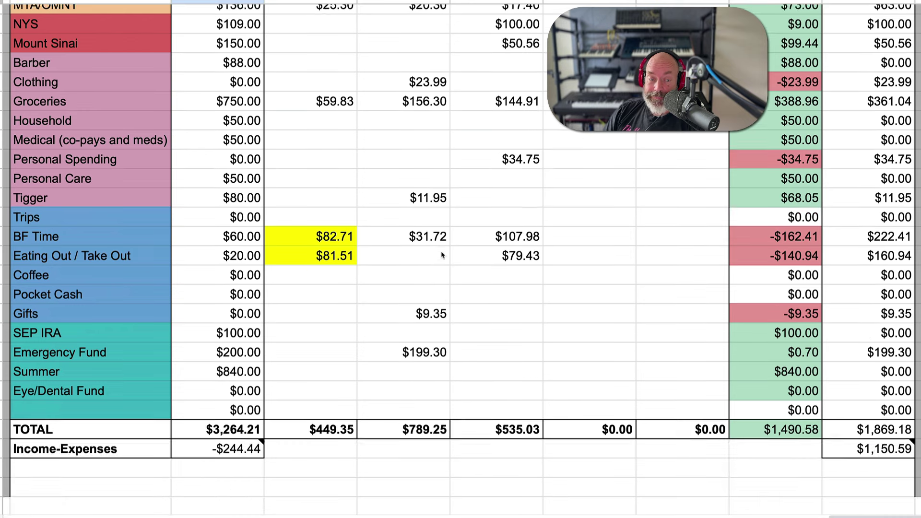
{"action": "left_click", "coordinate": [423, 359]}
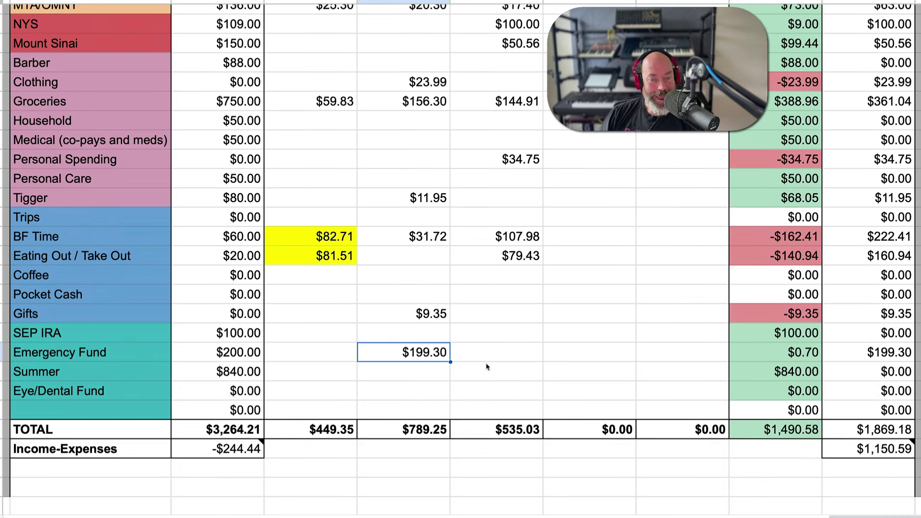
Look over the July income list and the budget table from Internet down to the savings categories.
{"action": "scroll", "coordinate": [473, 359], "scroll_direction": "up", "scroll_amount": 1}
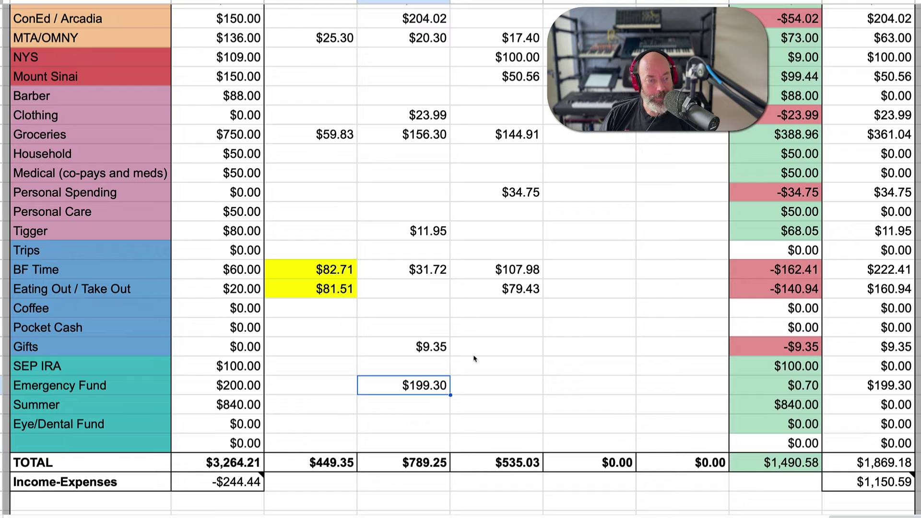
{"action": "scroll", "coordinate": [473, 359], "scroll_direction": "up", "scroll_amount": 5}
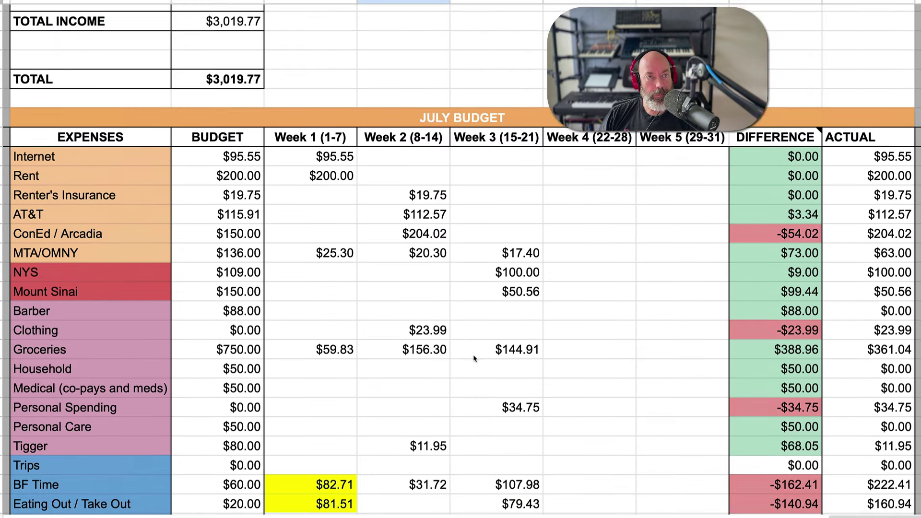
{"action": "scroll", "coordinate": [473, 359], "scroll_direction": "up", "scroll_amount": 3}
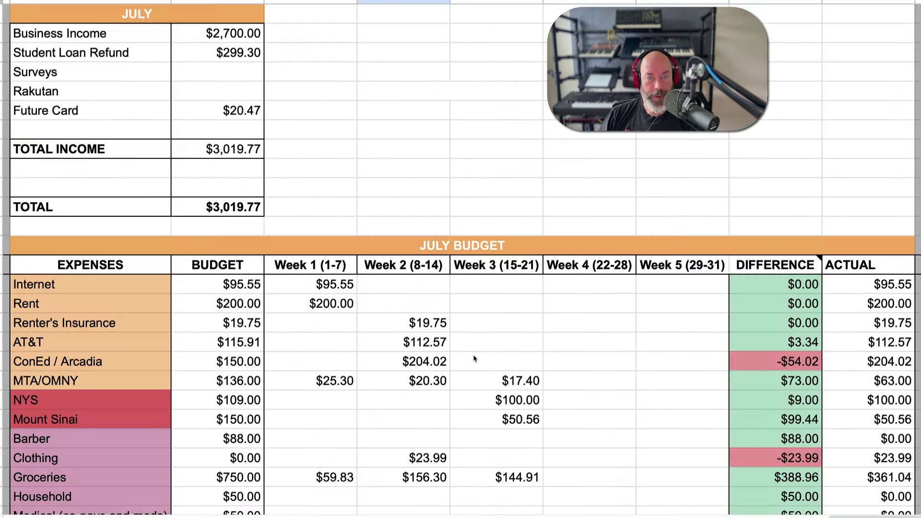
{"action": "scroll", "coordinate": [473, 359], "scroll_direction": "down", "scroll_amount": 2}
{"action": "scroll", "coordinate": [473, 359], "scroll_direction": "down", "scroll_amount": 5}
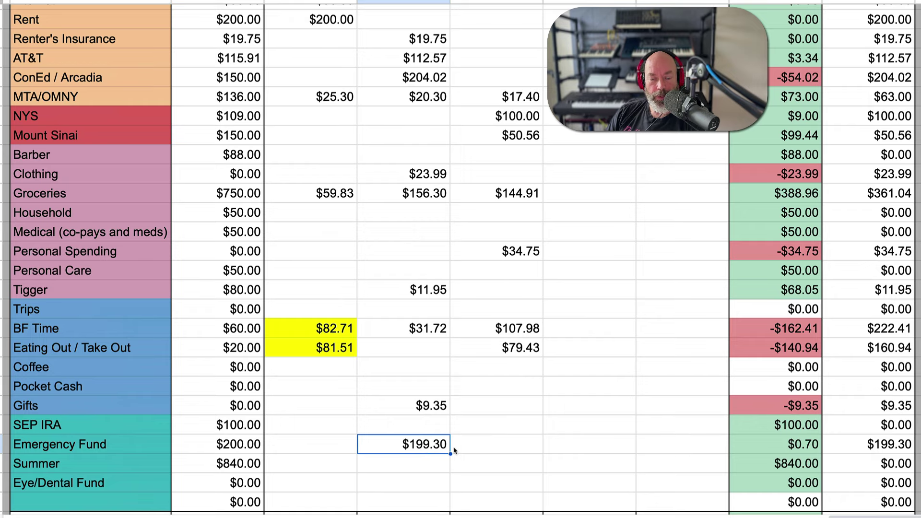
{"action": "scroll", "coordinate": [481, 441], "scroll_direction": "up", "scroll_amount": 1}
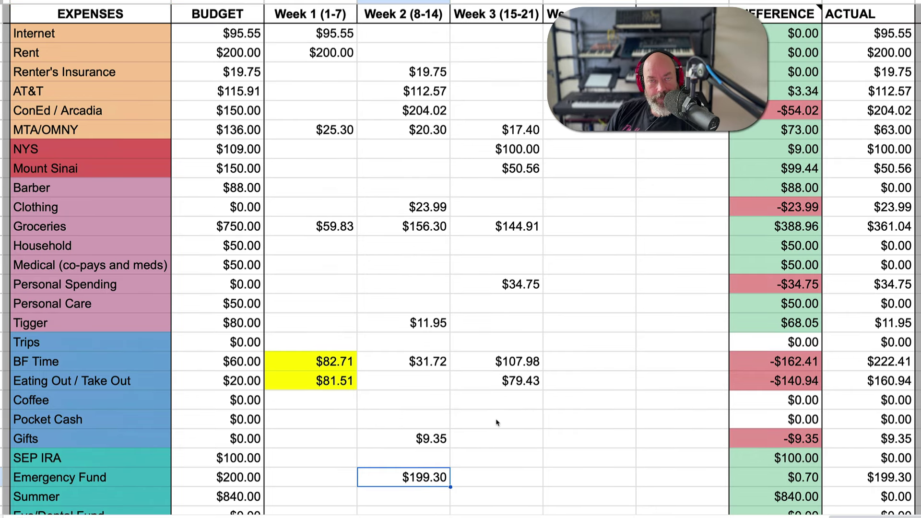
{"action": "scroll", "coordinate": [562, 442], "scroll_direction": "down", "scroll_amount": 1}
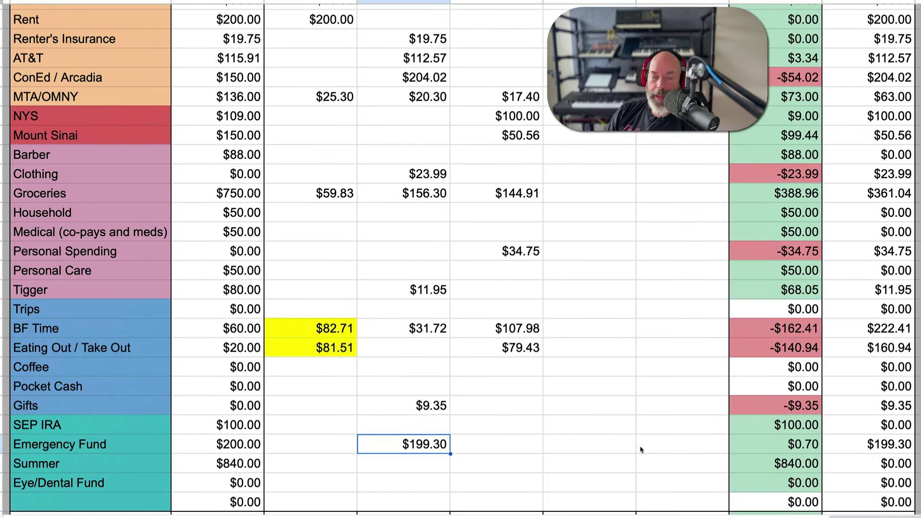
Compare the BF Time expenses across Weeks 1, 2 and 3.
{"action": "left_click", "coordinate": [507, 326]}
{"action": "left_click", "coordinate": [406, 327]}
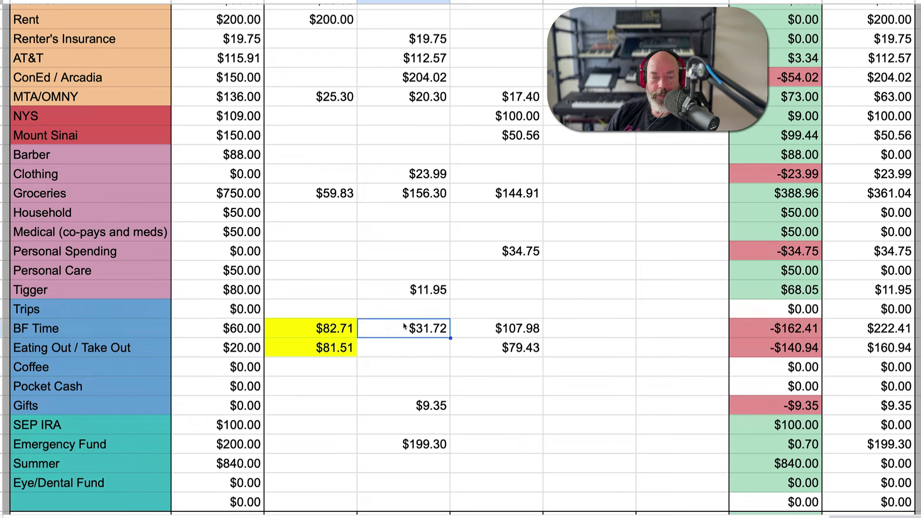
{"action": "left_click", "coordinate": [336, 329]}
{"action": "left_click", "coordinate": [495, 327]}
{"action": "left_click", "coordinate": [413, 330]}
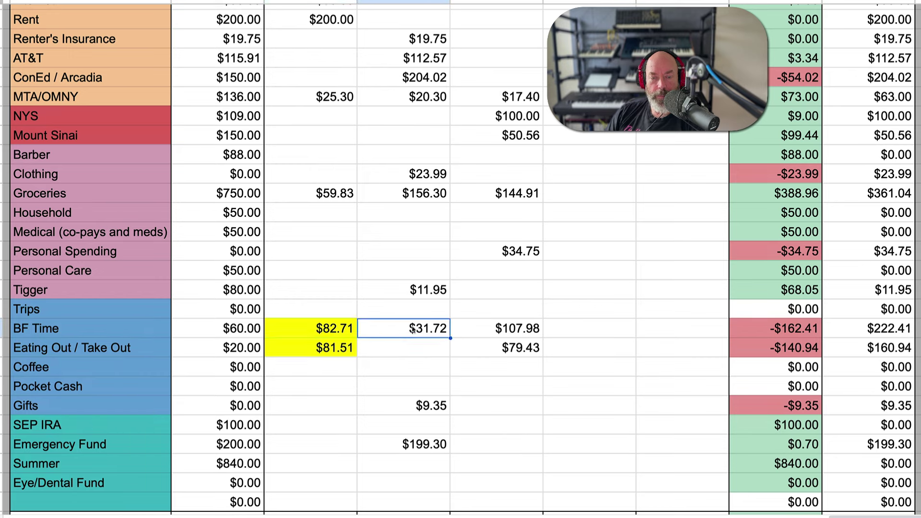
{"action": "left_click", "coordinate": [517, 336]}
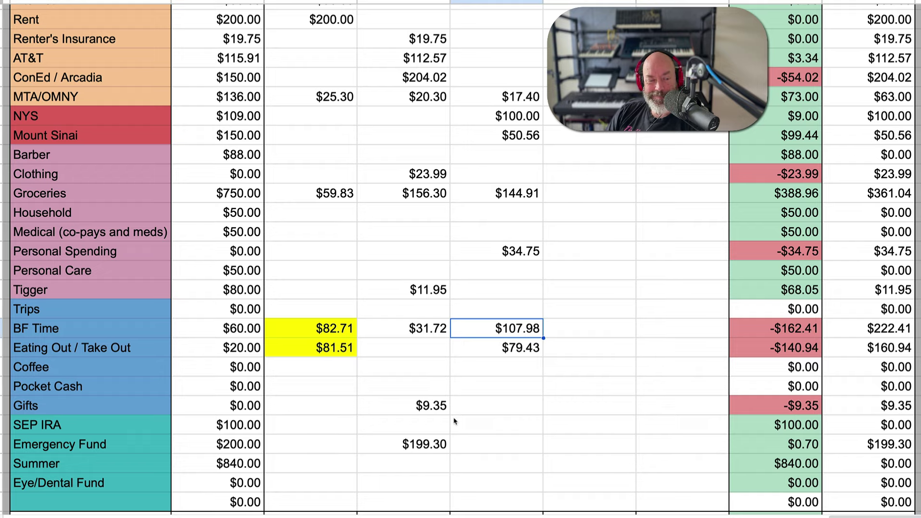
Review the Groceries entries for Weeks 1, 3 and 4, and the Week 1 Eating Out / Take Out expense.
{"action": "scroll", "coordinate": [452, 439], "scroll_direction": "down", "scroll_amount": 2}
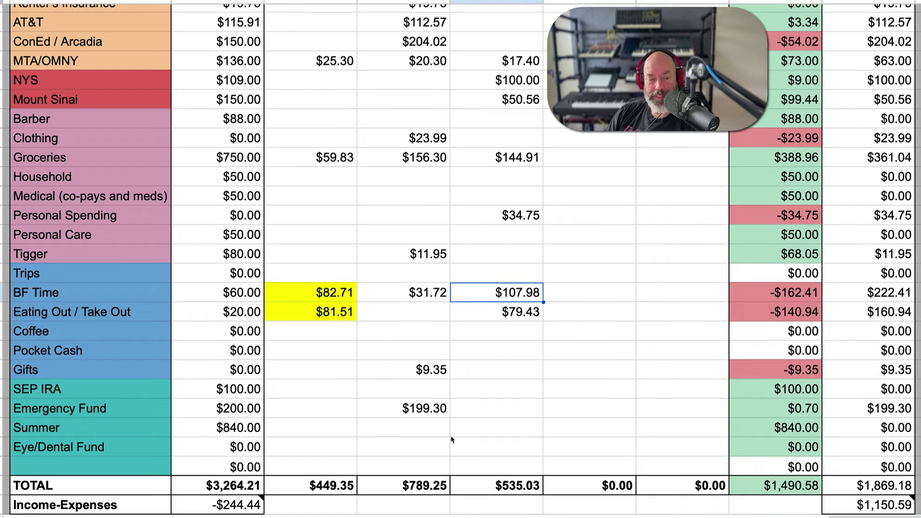
{"action": "scroll", "coordinate": [451, 438], "scroll_direction": "up", "scroll_amount": 5}
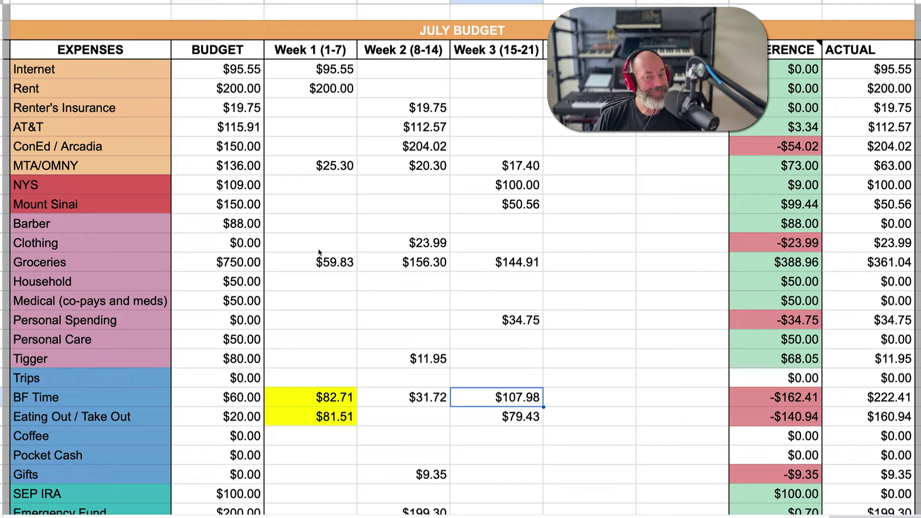
{"action": "scroll", "coordinate": [506, 231], "scroll_direction": "down", "scroll_amount": 2}
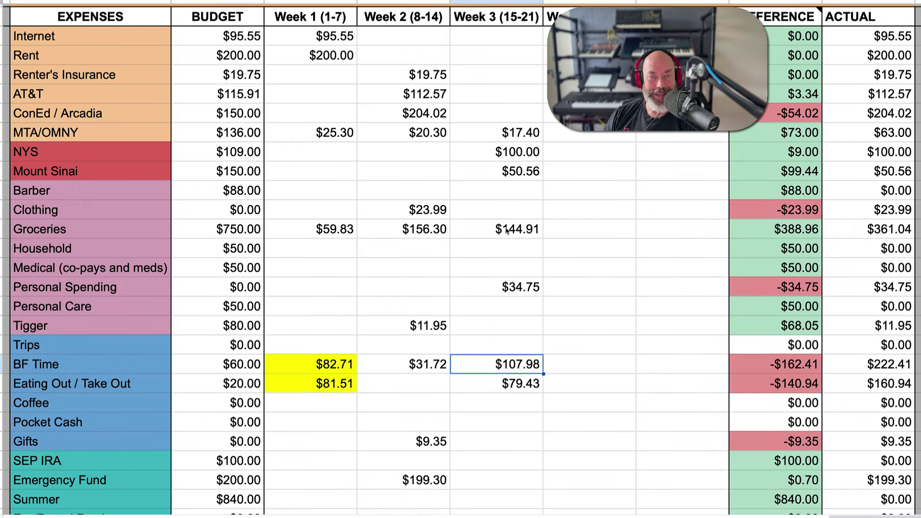
{"action": "scroll", "coordinate": [448, 271], "scroll_direction": "up", "scroll_amount": 2}
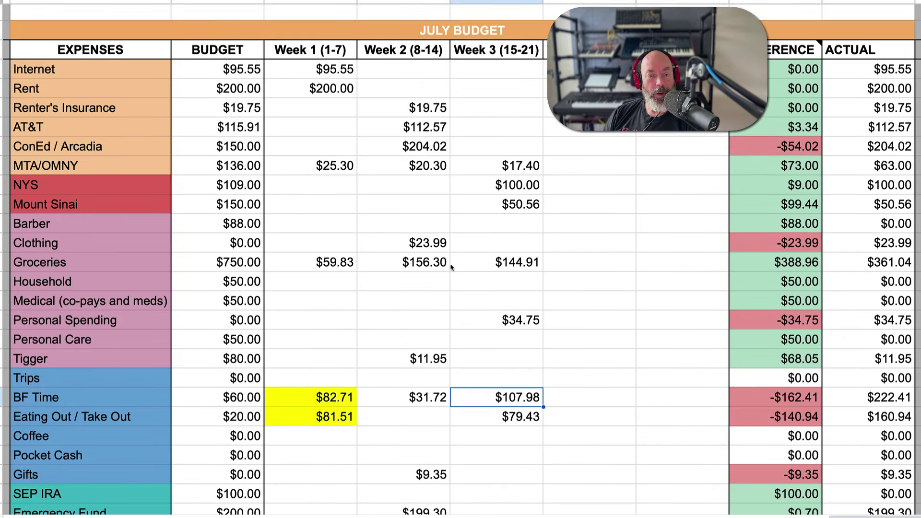
{"action": "left_click", "coordinate": [493, 271]}
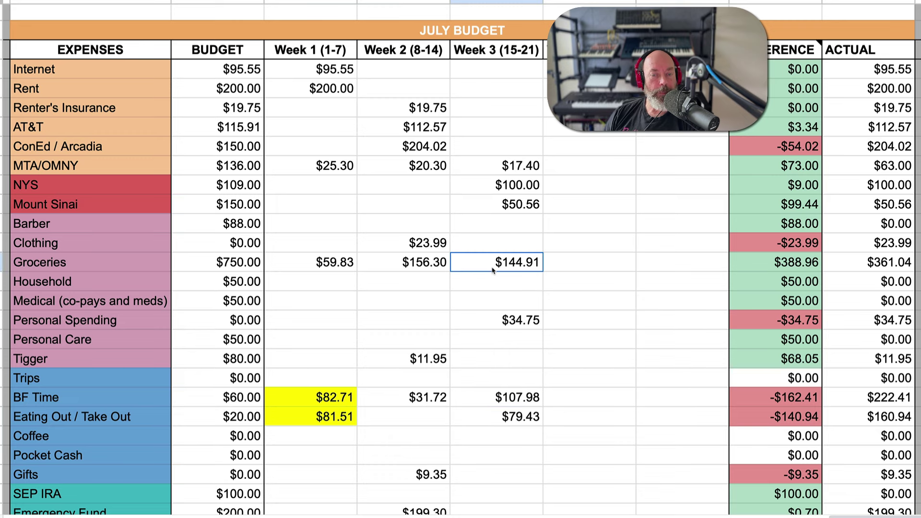
{"action": "left_click", "coordinate": [578, 268]}
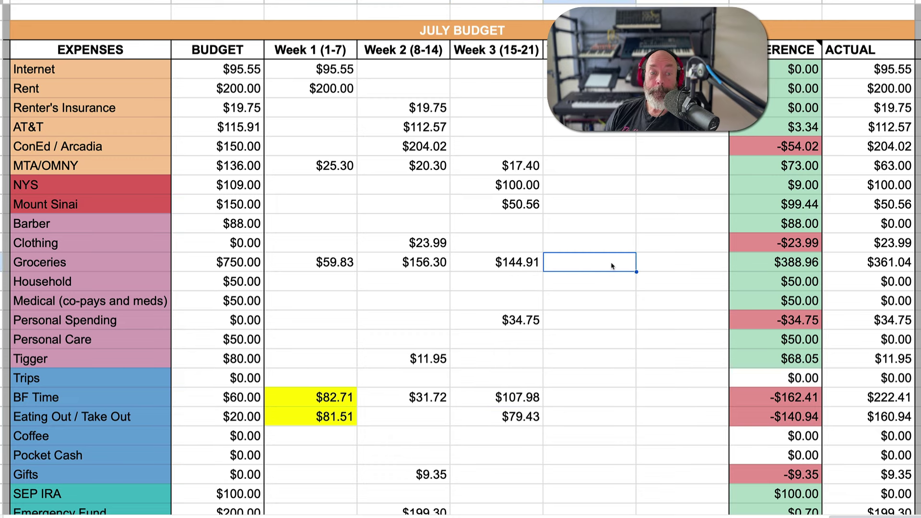
{"action": "left_click", "coordinate": [324, 265]}
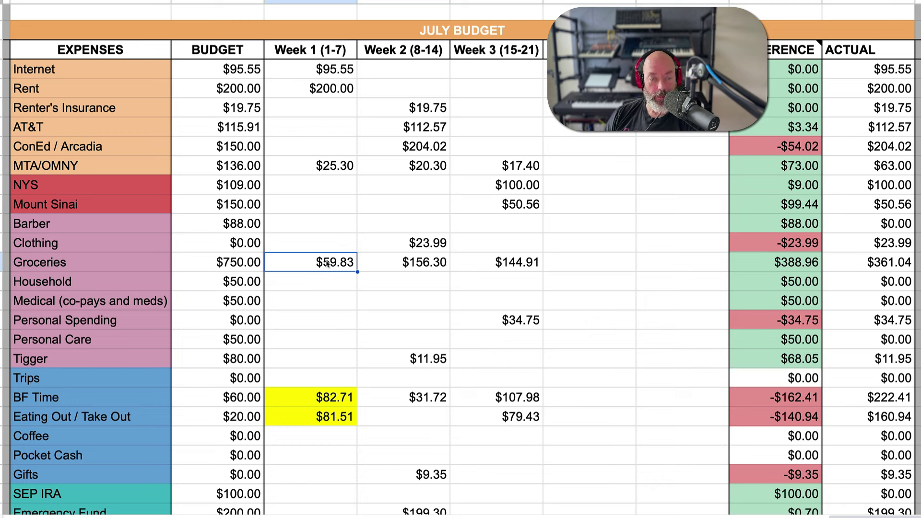
{"action": "left_click", "coordinate": [301, 416]}
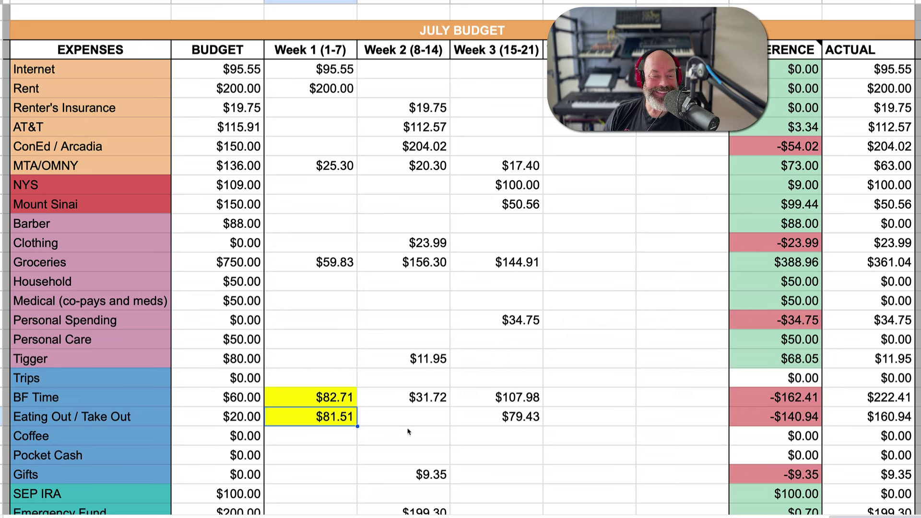
Compare the BF Time, Groceries and Eating Out / Take Out entries for Weeks 1 and 3, and check the Week 4 Groceries cell.
{"action": "left_click", "coordinate": [344, 404]}
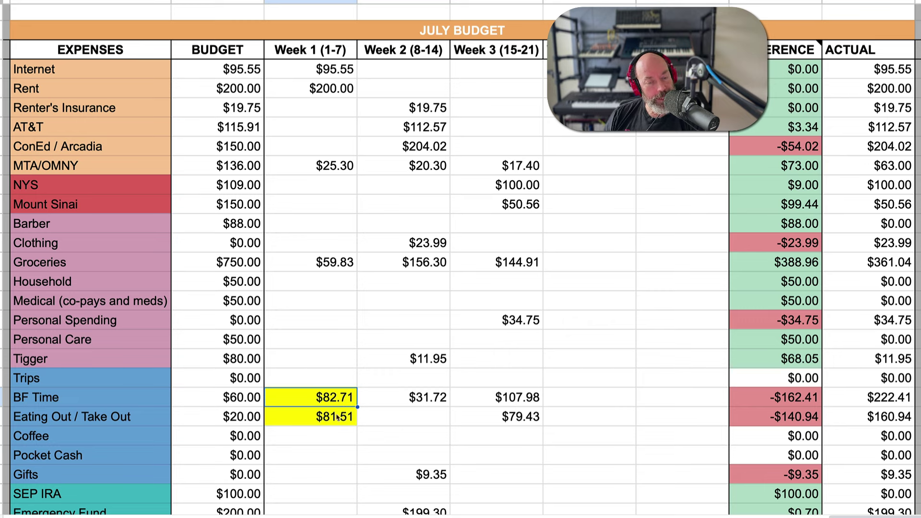
{"action": "left_click", "coordinate": [324, 269]}
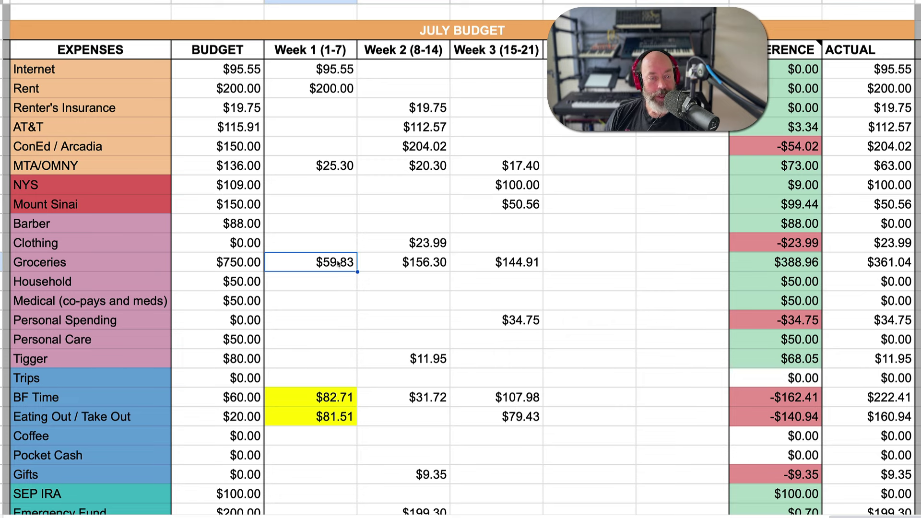
{"action": "left_click", "coordinate": [344, 416]}
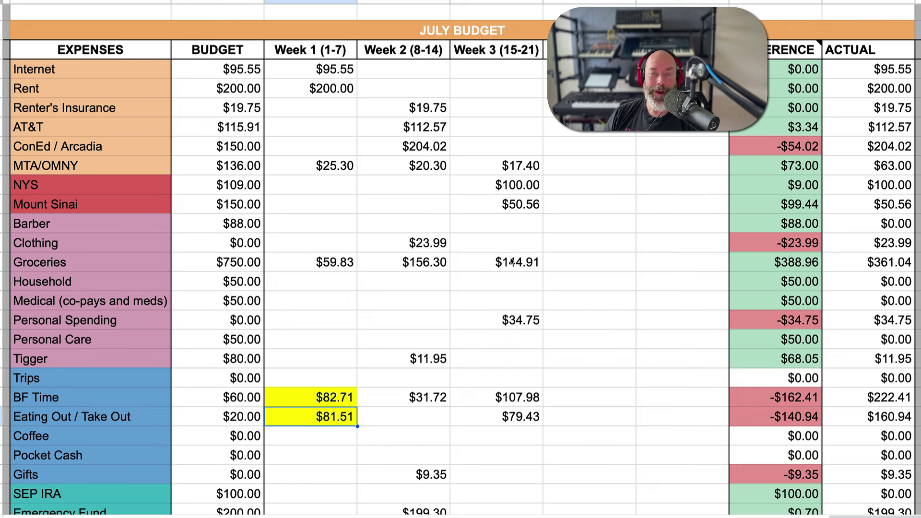
{"action": "left_click", "coordinate": [583, 263]}
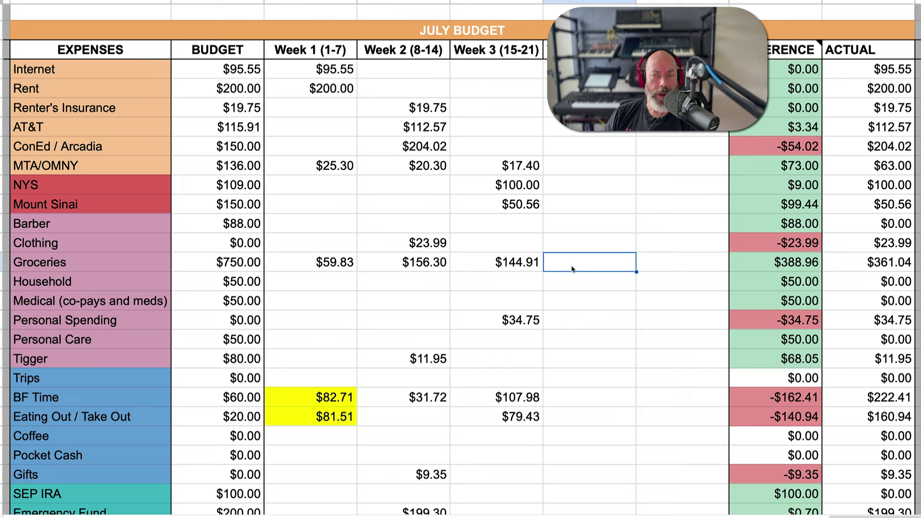
{"action": "left_click", "coordinate": [527, 397]}
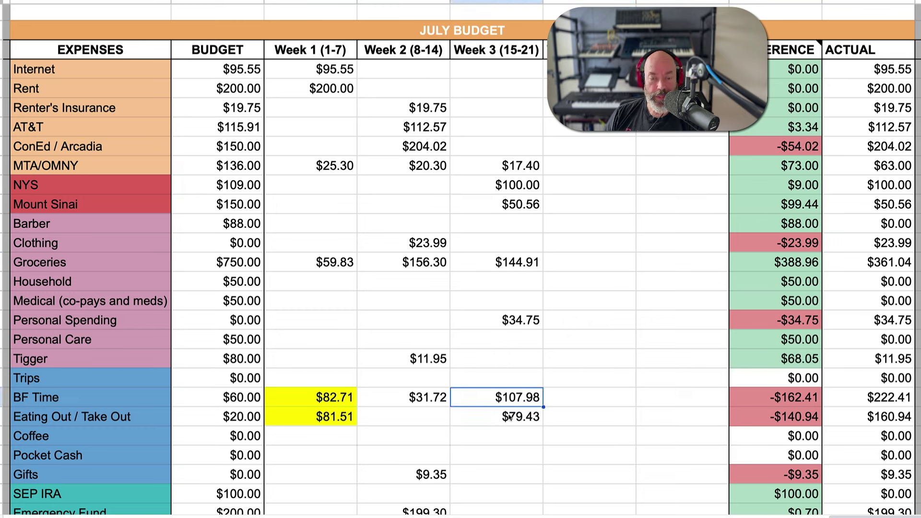
{"action": "left_click", "coordinate": [509, 417]}
{"action": "left_click", "coordinate": [521, 402]}
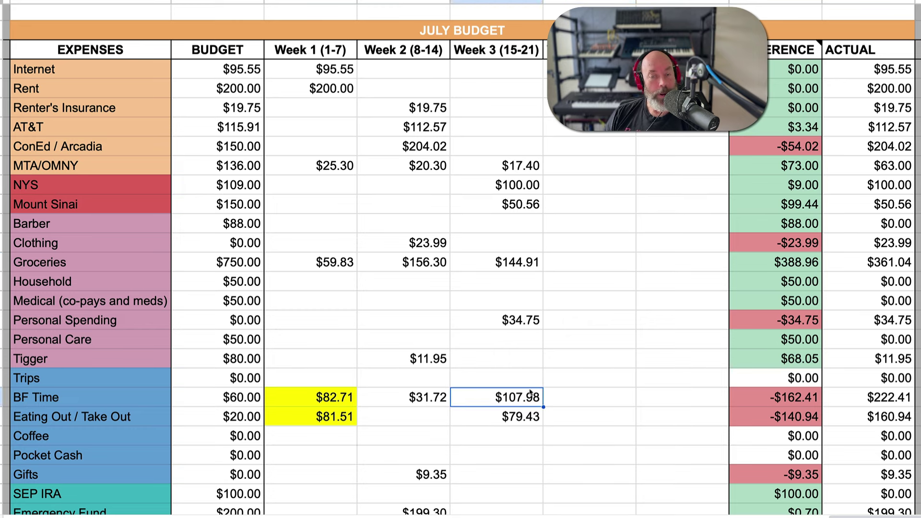
{"action": "left_click", "coordinate": [578, 260]}
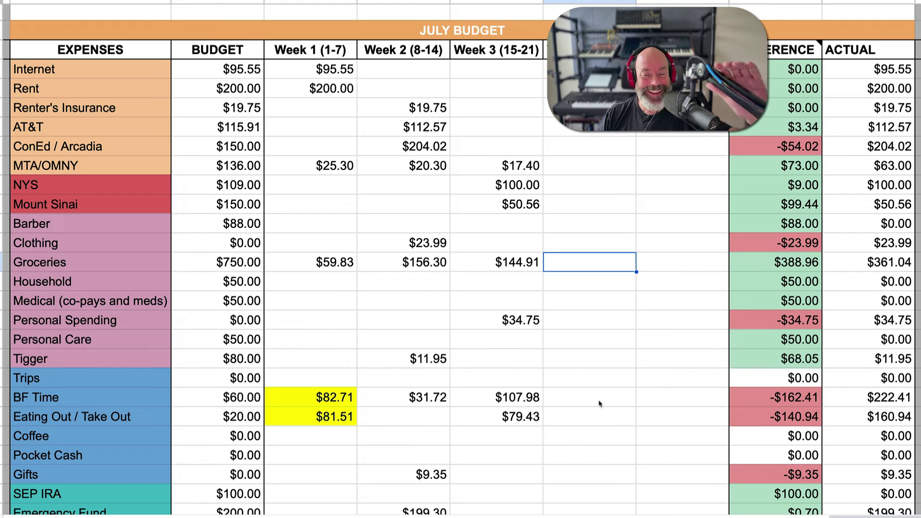
Review the Week 3 Eating Out / Take Out expense and the weekly totals and Income-Expenses row of the July budget.
{"action": "scroll", "coordinate": [511, 380], "scroll_direction": "down", "scroll_amount": 3}
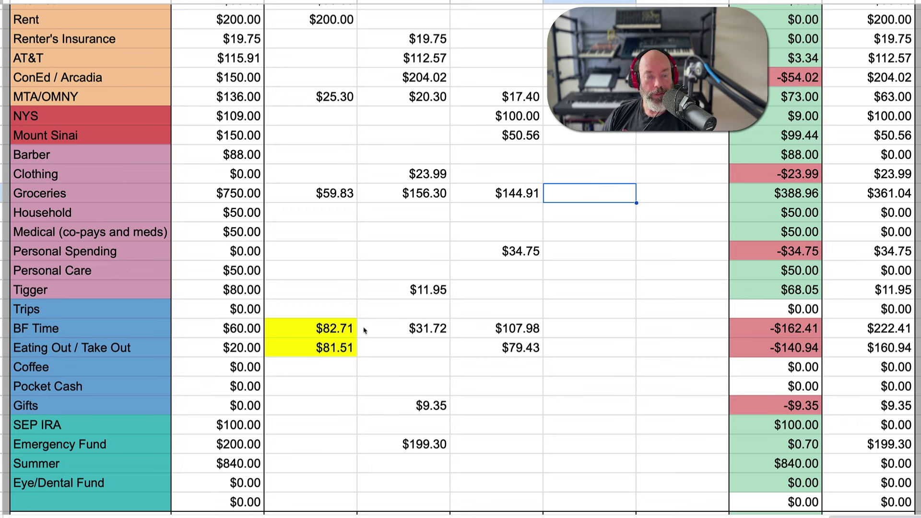
{"action": "left_click", "coordinate": [528, 350]}
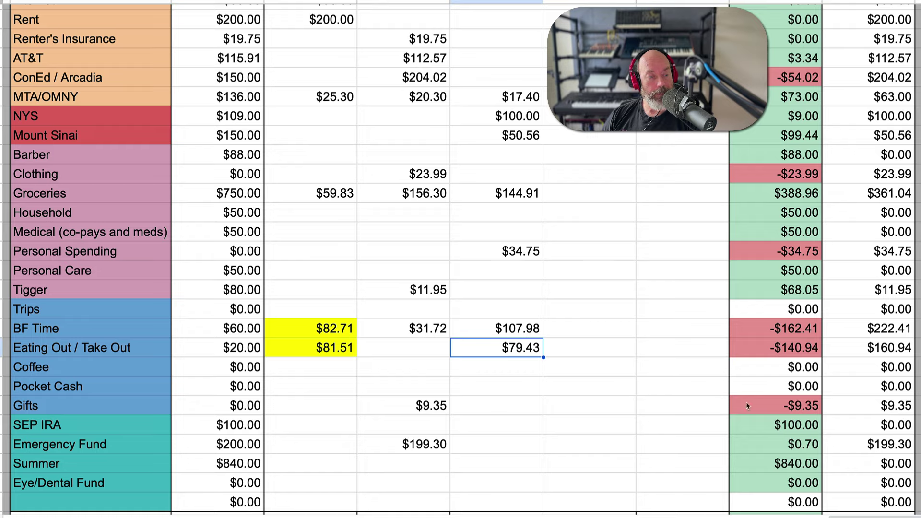
{"action": "scroll", "coordinate": [514, 425], "scroll_direction": "down", "scroll_amount": 5}
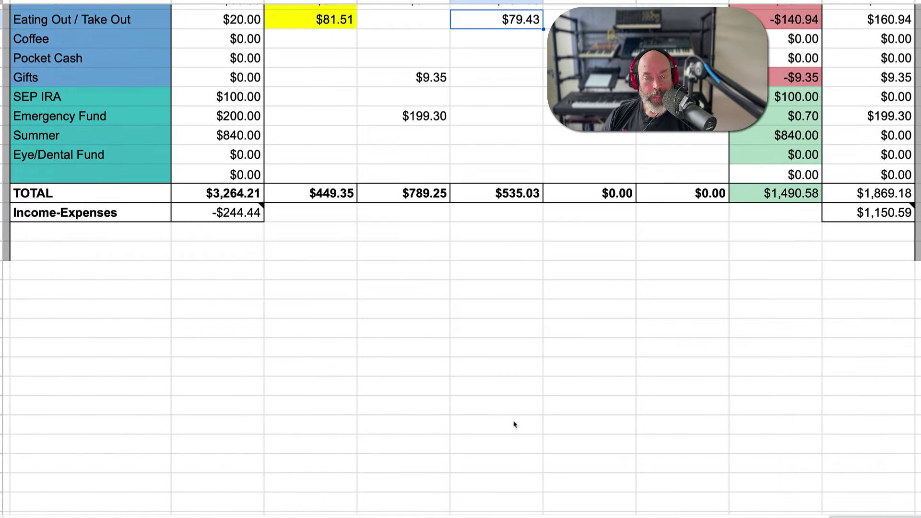
{"action": "scroll", "coordinate": [514, 424], "scroll_direction": "up", "scroll_amount": 8}
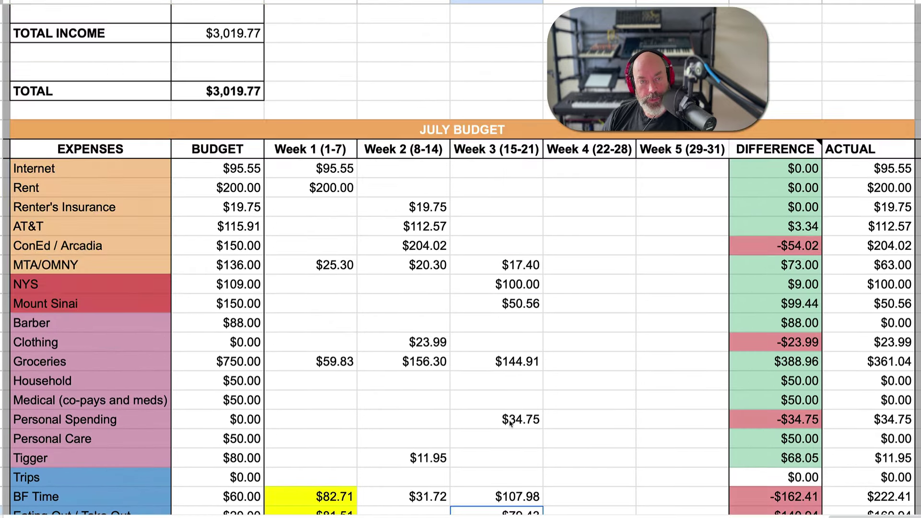
Switch to the business budget sheet and select the expected Teaching income in its July section.
{"action": "scroll", "coordinate": [510, 422], "scroll_direction": "down", "scroll_amount": 2}
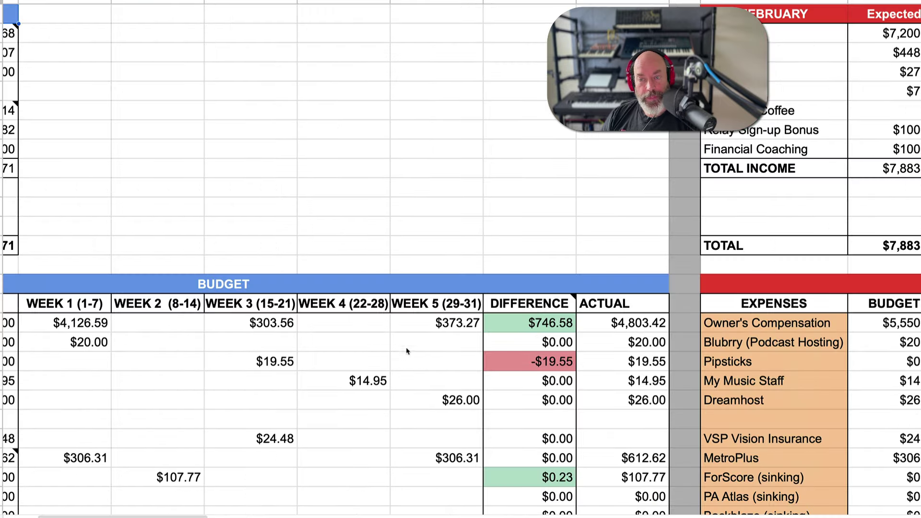
{"action": "scroll", "coordinate": [413, 344], "scroll_direction": "right", "scroll_amount": 15}
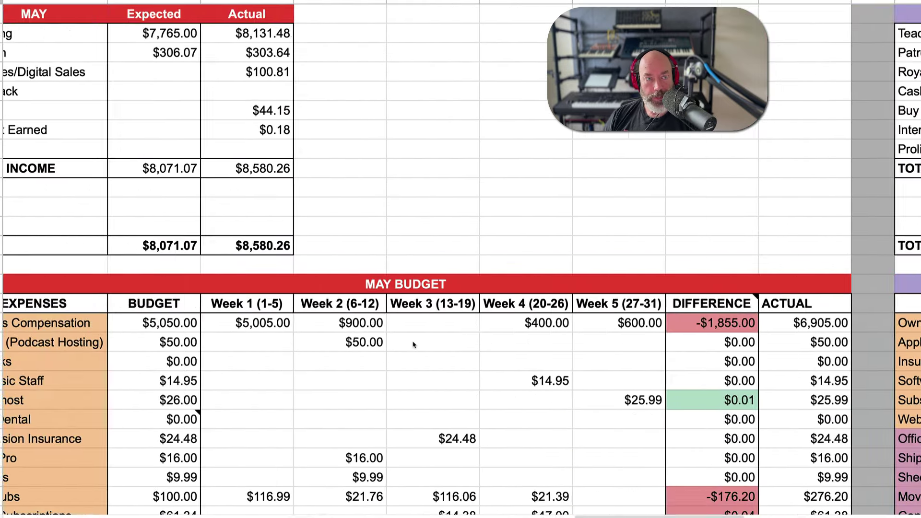
{"action": "scroll", "coordinate": [413, 344], "scroll_direction": "left", "scroll_amount": 3}
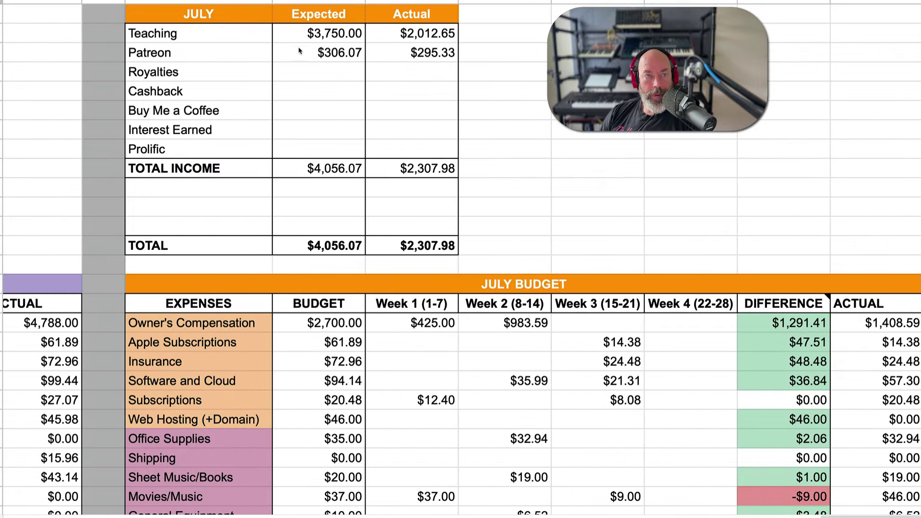
{"action": "left_click", "coordinate": [333, 37]}
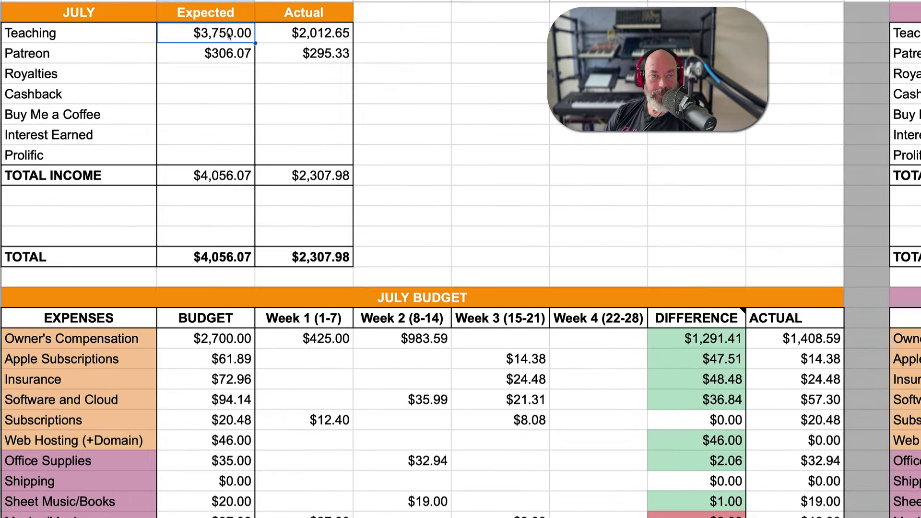
Compare the expected Teaching income for July with the August amount in the business budget.
{"action": "scroll", "coordinate": [226, 33], "scroll_direction": "right", "scroll_amount": 10}
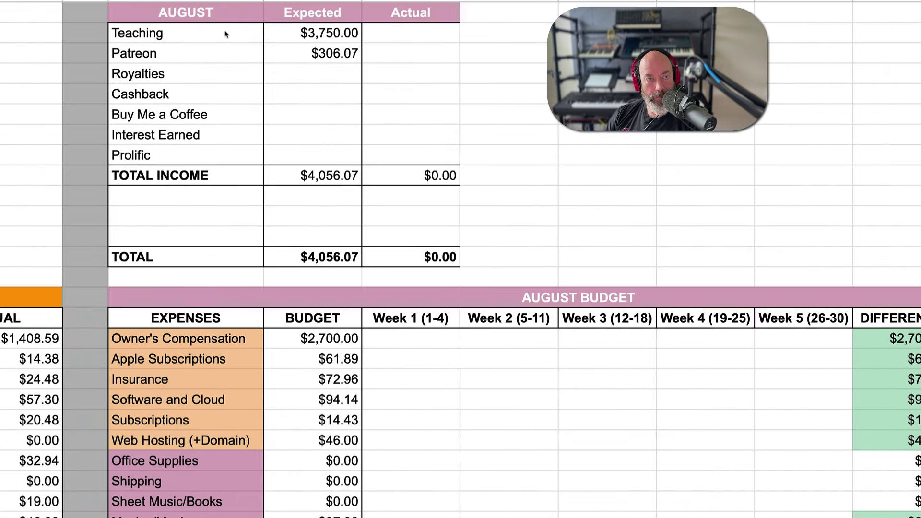
{"action": "scroll", "coordinate": [226, 33], "scroll_direction": "left", "scroll_amount": 10}
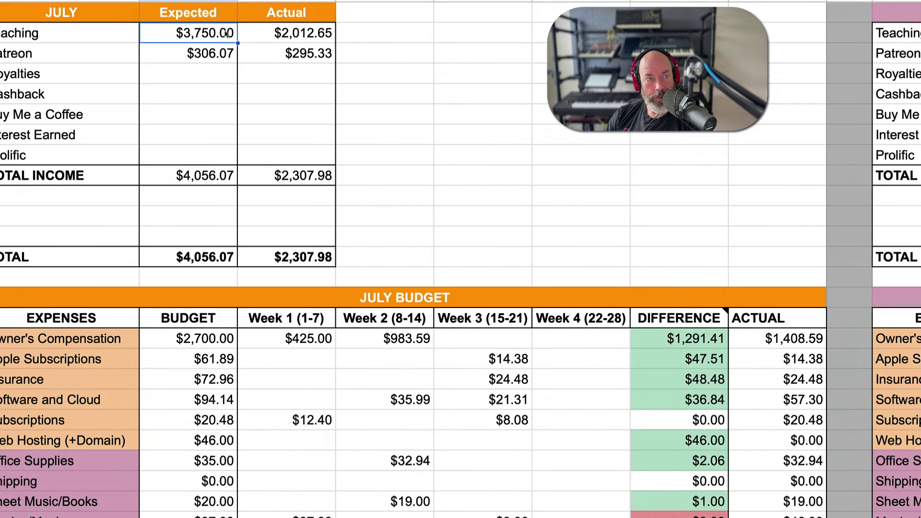
{"action": "scroll", "coordinate": [226, 33], "scroll_direction": "right", "scroll_amount": 2}
{"action": "key", "text": "Left"}
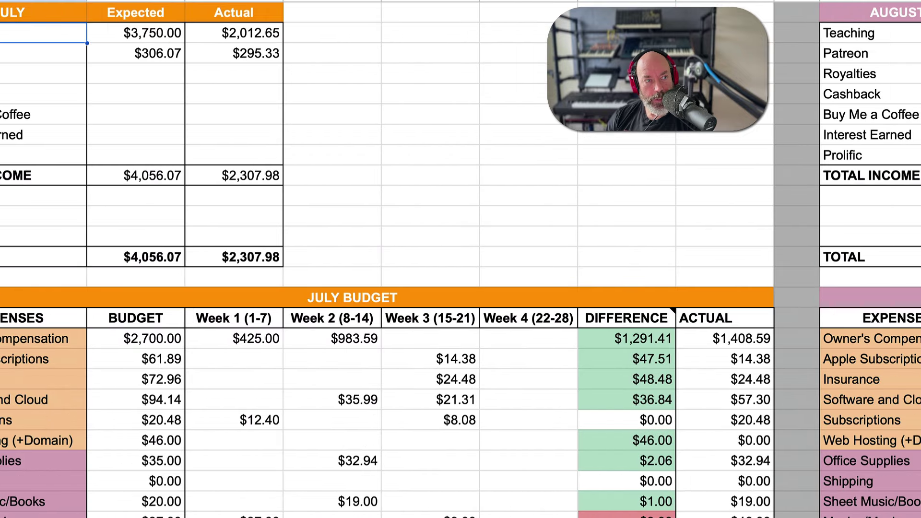
{"action": "left_click", "coordinate": [136, 33]}
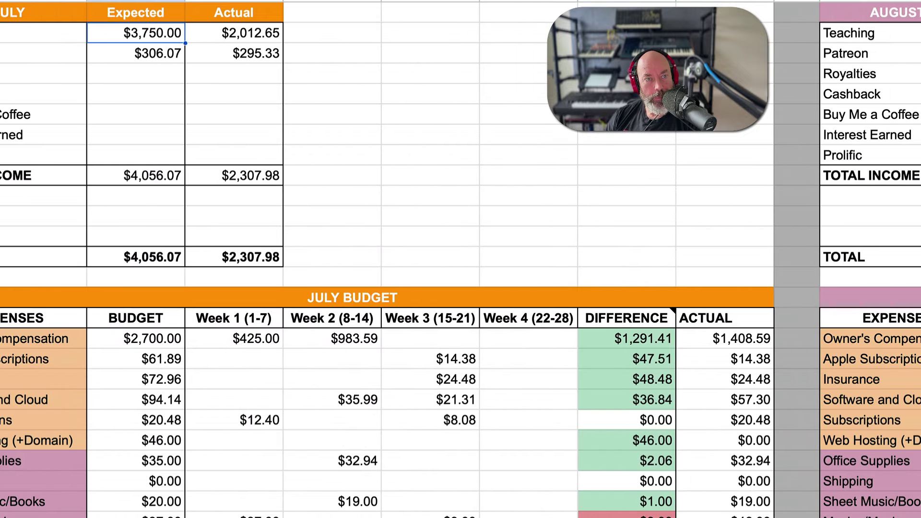
{"action": "scroll", "coordinate": [487, 171], "scroll_direction": "left", "scroll_amount": 3}
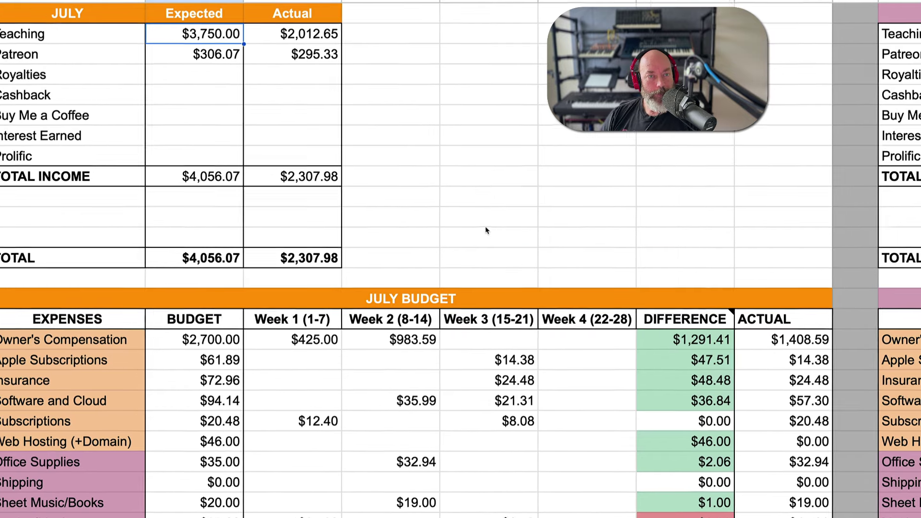
Add the note "$300 <--- birthday party" in the cell beside July's actual Teaching income.
{"action": "left_click", "coordinate": [439, 205]}
{"action": "left_click", "coordinate": [311, 32]}
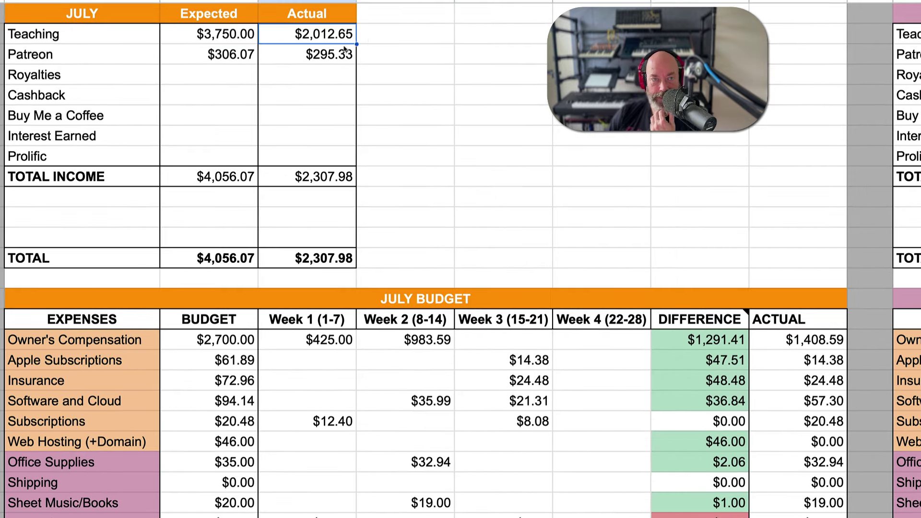
{"action": "left_click", "coordinate": [383, 34]}
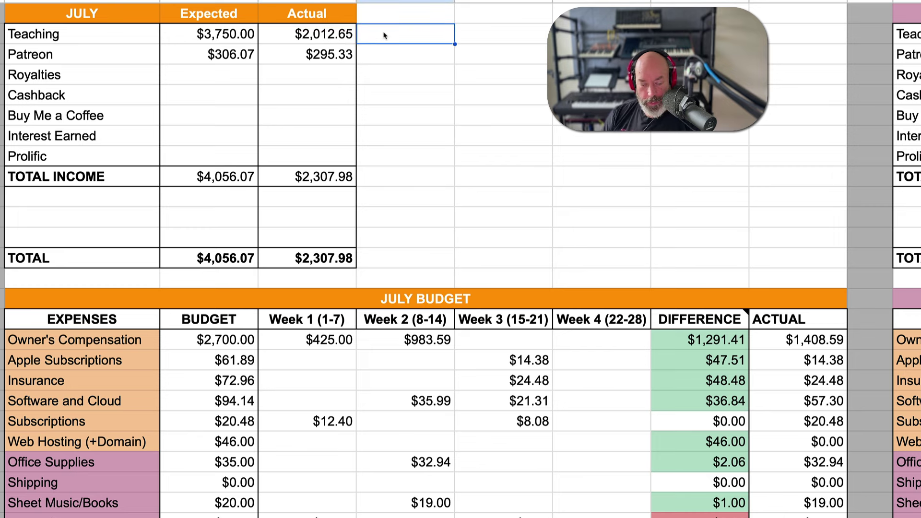
{"action": "type", "text": "$300 "}
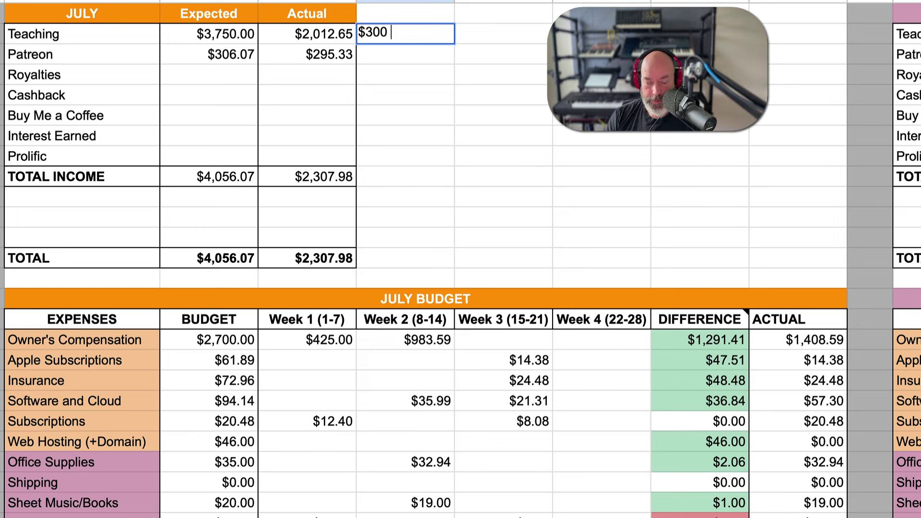
{"action": "type", "text": "<--- birthday"}
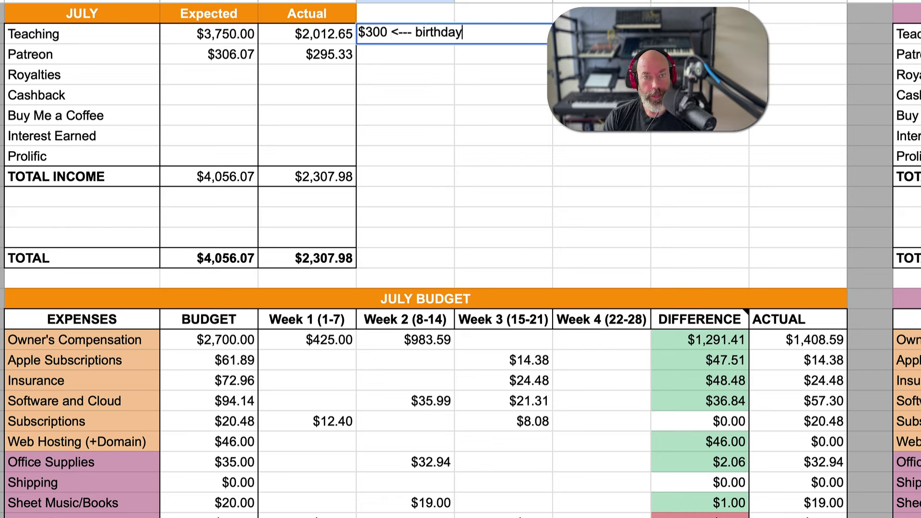
{"action": "type", "text": " [ar"}
{"action": "key", "text": "BackSpace"}
{"action": "key", "text": "BackSpace"}
{"action": "key", "text": "BackSpace"}
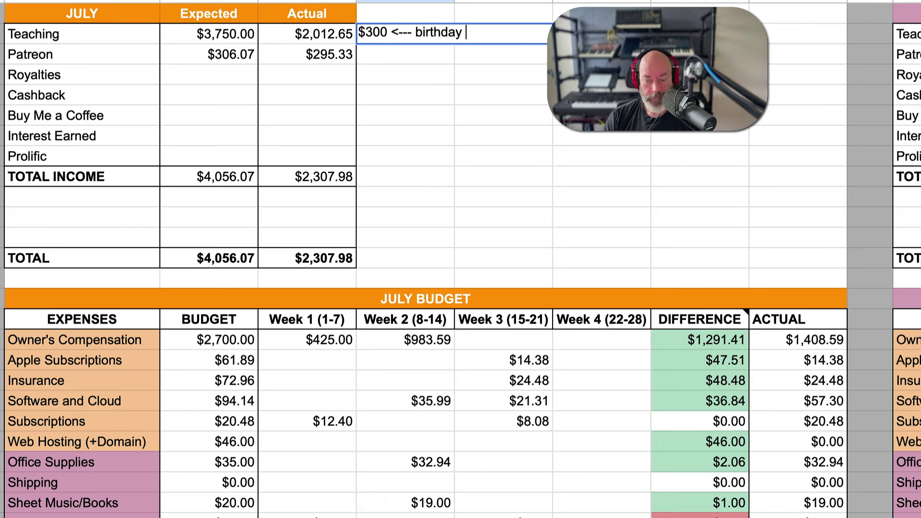
{"action": "type", "text": "party"}
{"action": "key", "text": "Return"}
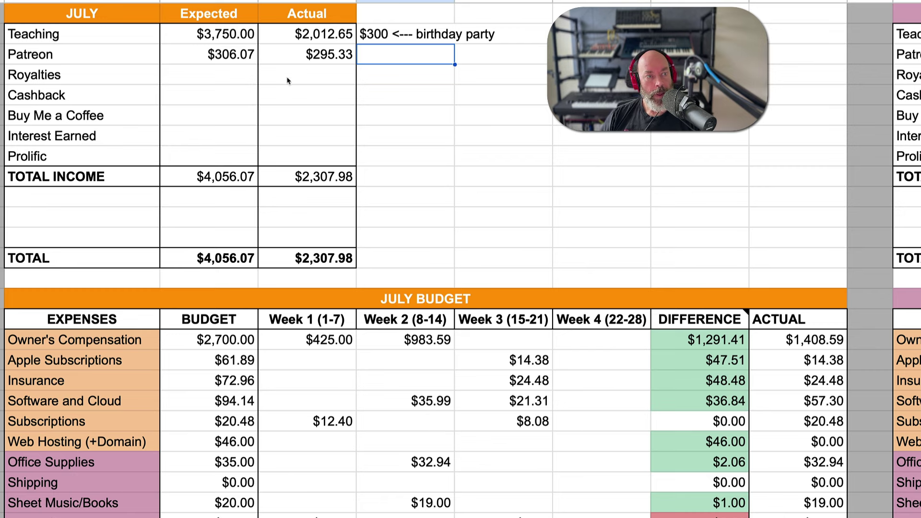
Review July's actual Patreon income, the actual income total and the business expense categories down to the budget total.
{"action": "left_click", "coordinate": [330, 57]}
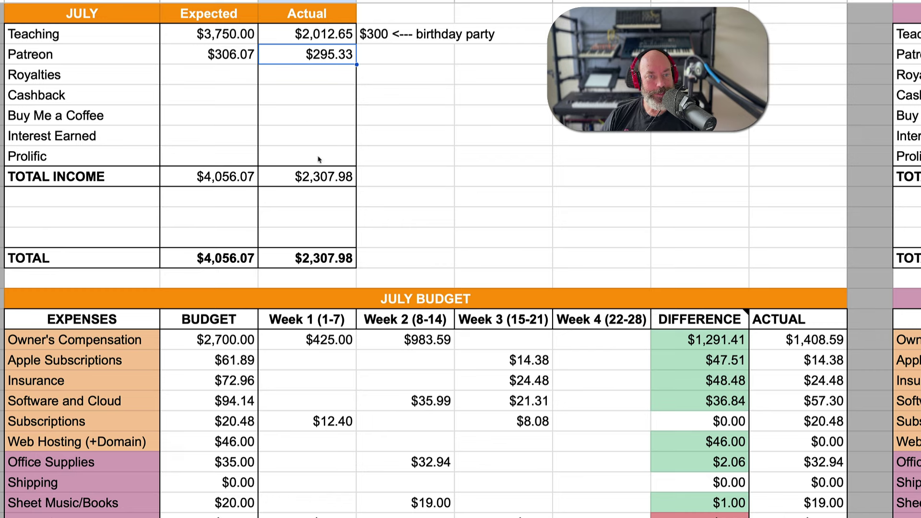
{"action": "left_click", "coordinate": [325, 261]}
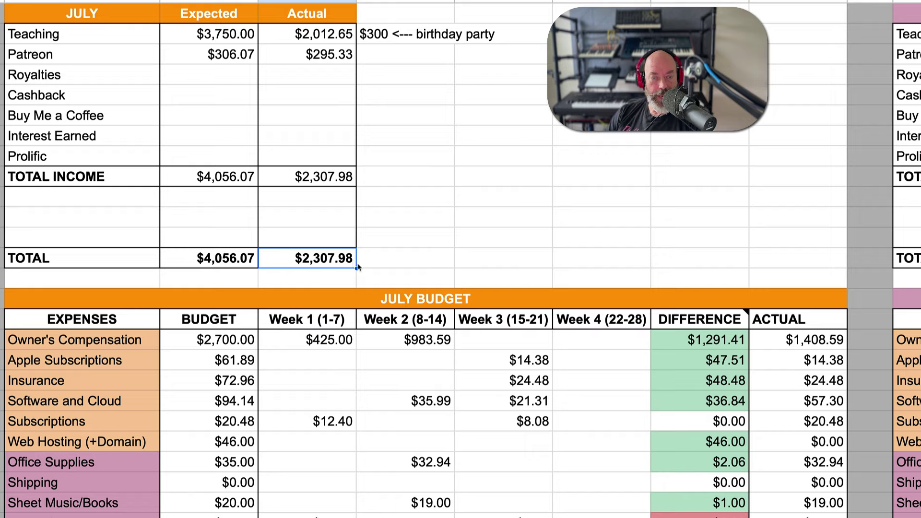
{"action": "scroll", "coordinate": [384, 331], "scroll_direction": "down", "scroll_amount": 3}
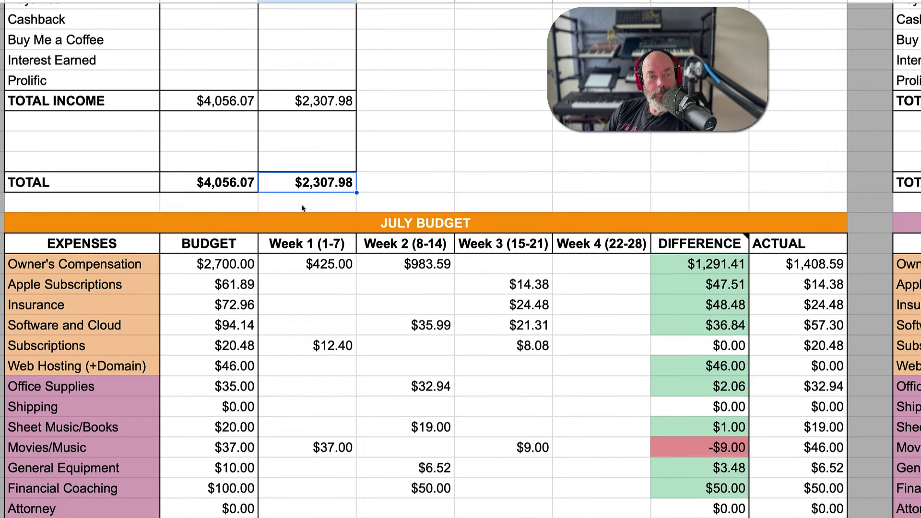
{"action": "scroll", "coordinate": [231, 130], "scroll_direction": "down", "scroll_amount": 5}
{"action": "scroll", "coordinate": [232, 127], "scroll_direction": "down", "scroll_amount": 3}
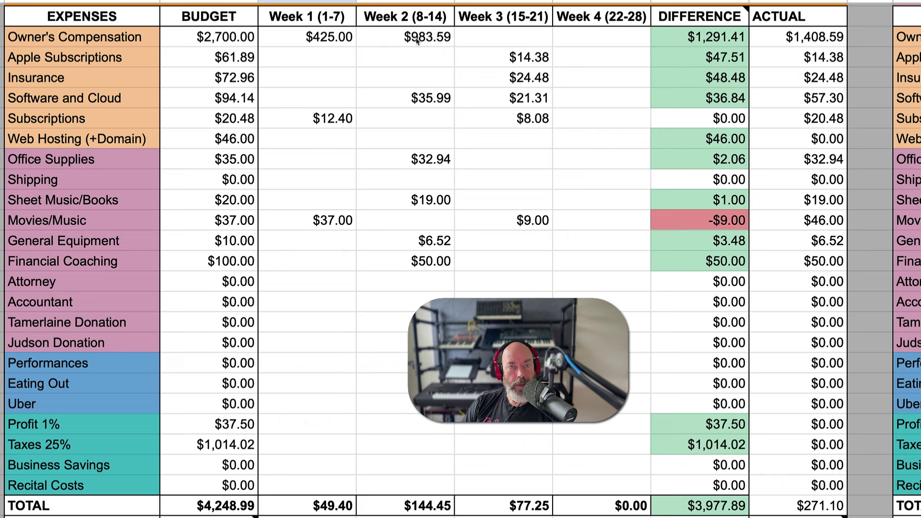
Compare the Owner's Compensation entry for Week 2 with the Week 3 cell in the July business budget.
{"action": "left_click", "coordinate": [433, 41]}
{"action": "left_click", "coordinate": [492, 40]}
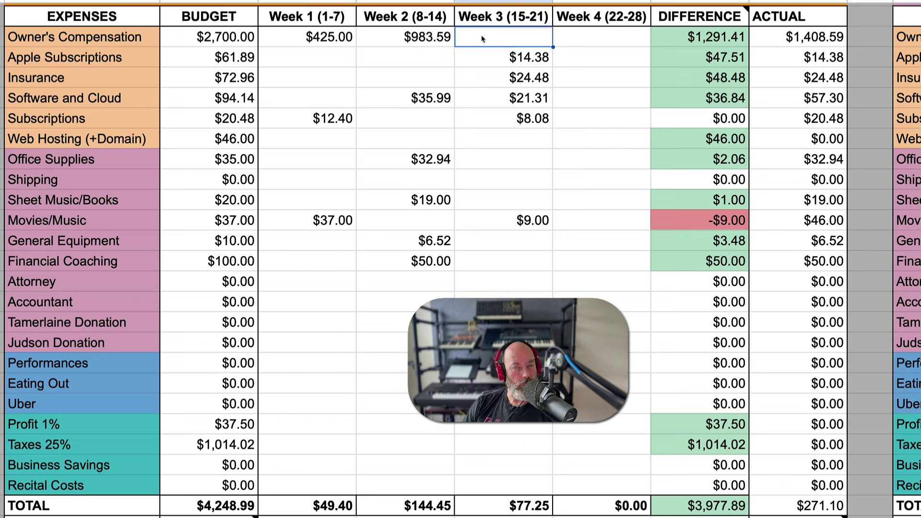
{"action": "left_click", "coordinate": [433, 41]}
{"action": "left_click", "coordinate": [477, 38]}
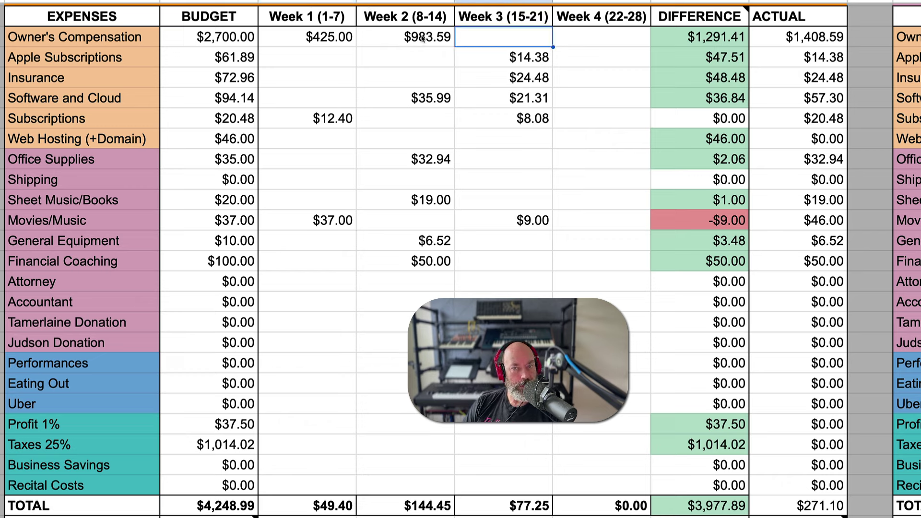
{"action": "left_click", "coordinate": [421, 39]}
{"action": "left_click", "coordinate": [483, 38]}
{"action": "left_click", "coordinate": [411, 39]}
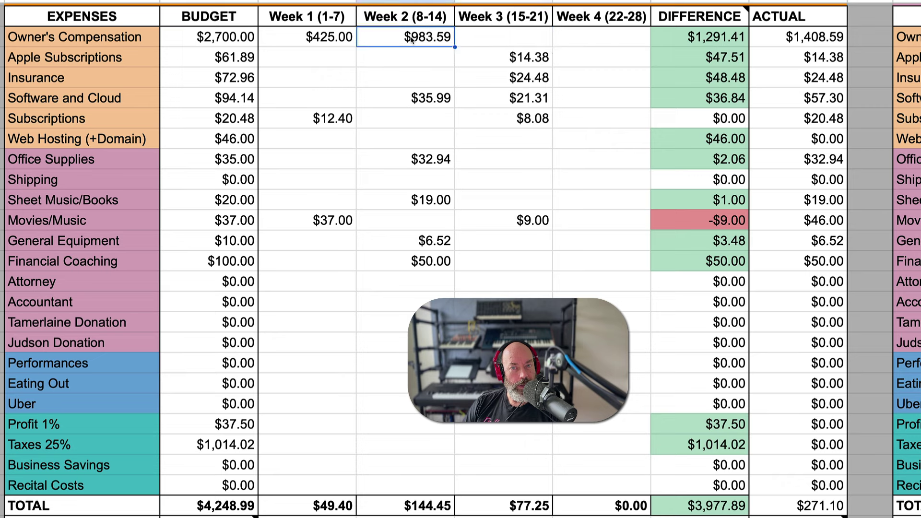
{"action": "left_click", "coordinate": [483, 42]}
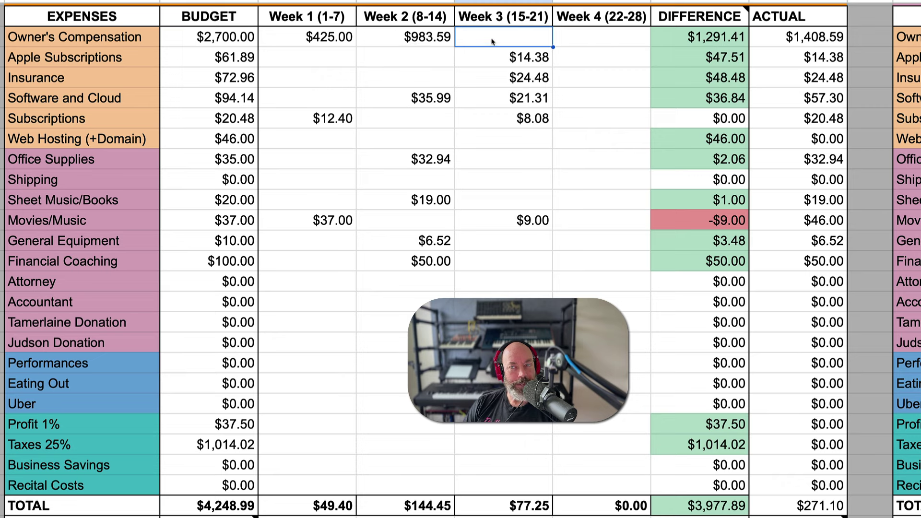
{"action": "left_click", "coordinate": [432, 40]}
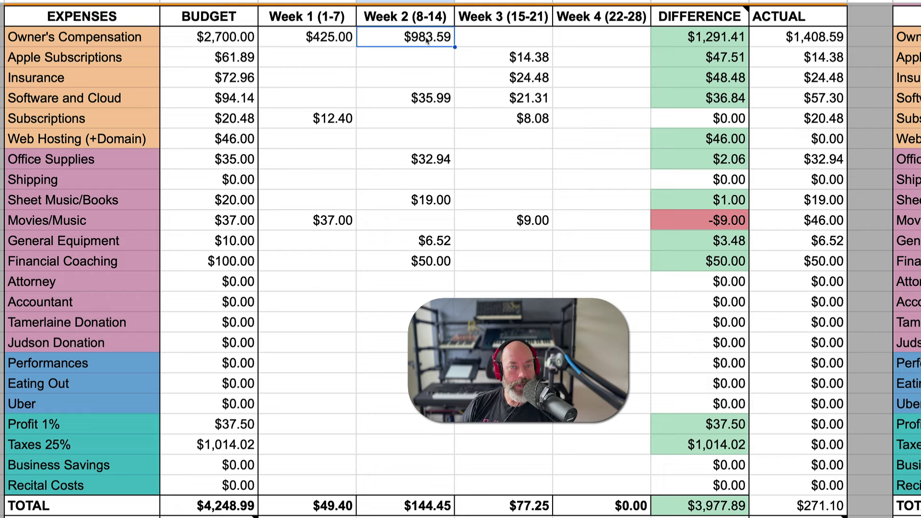
Review the Week 3 business expenses from Owner's Compensation down through Apple Subscriptions, Insurance, Software and Cloud, and Subscriptions.
{"action": "left_click", "coordinate": [506, 40]}
{"action": "left_click", "coordinate": [406, 40]}
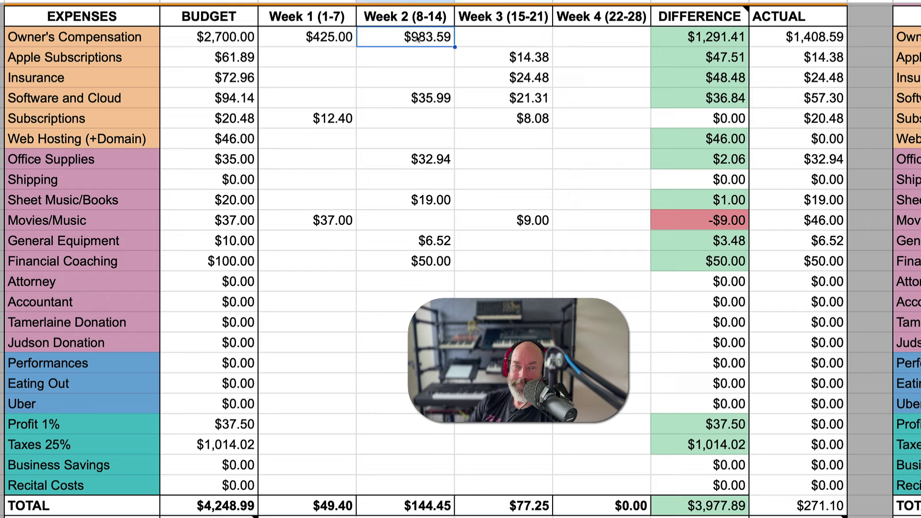
{"action": "left_click", "coordinate": [504, 45]}
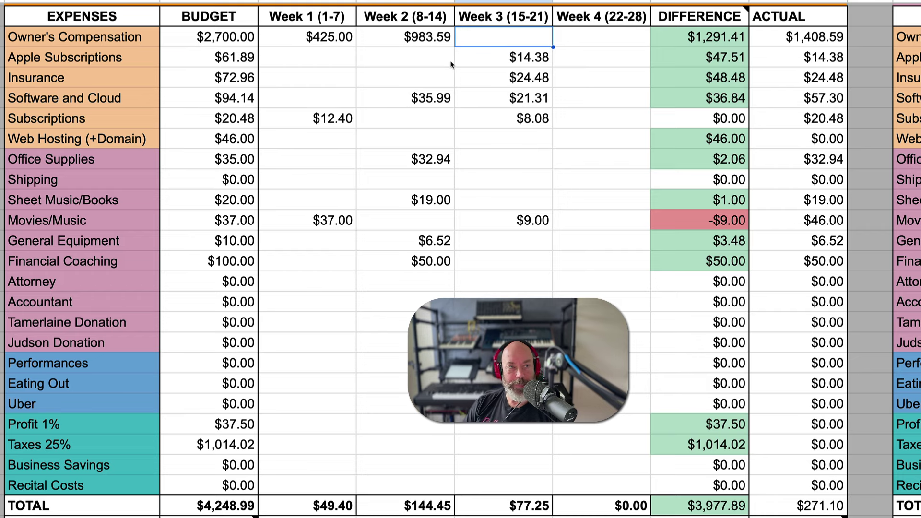
{"action": "left_click", "coordinate": [538, 54]}
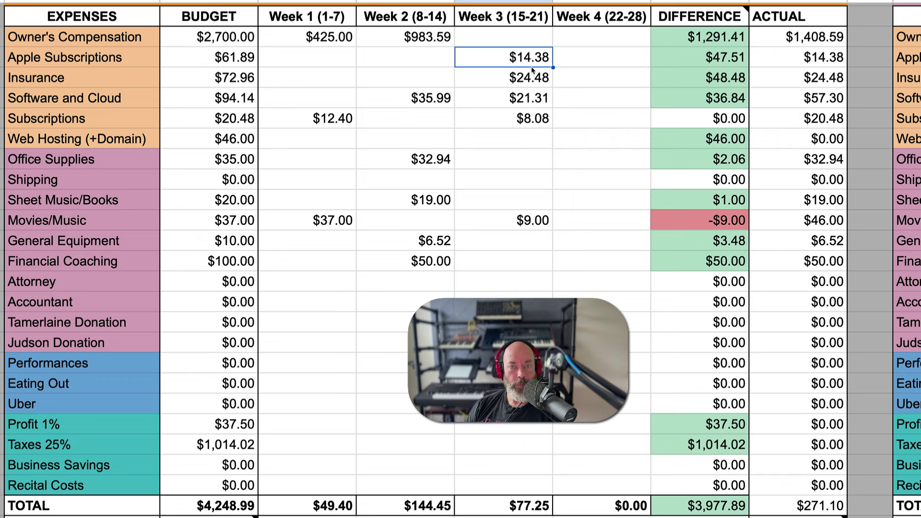
{"action": "left_click", "coordinate": [528, 83]}
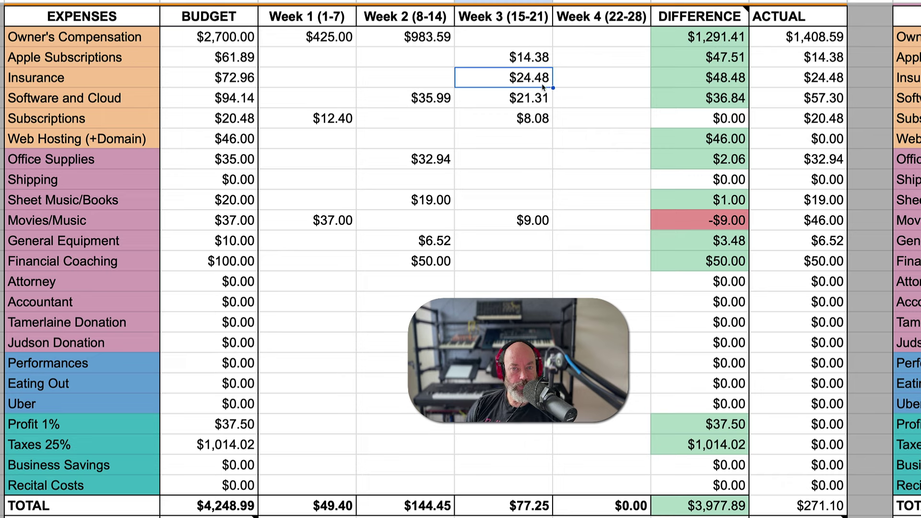
{"action": "left_click", "coordinate": [533, 104]}
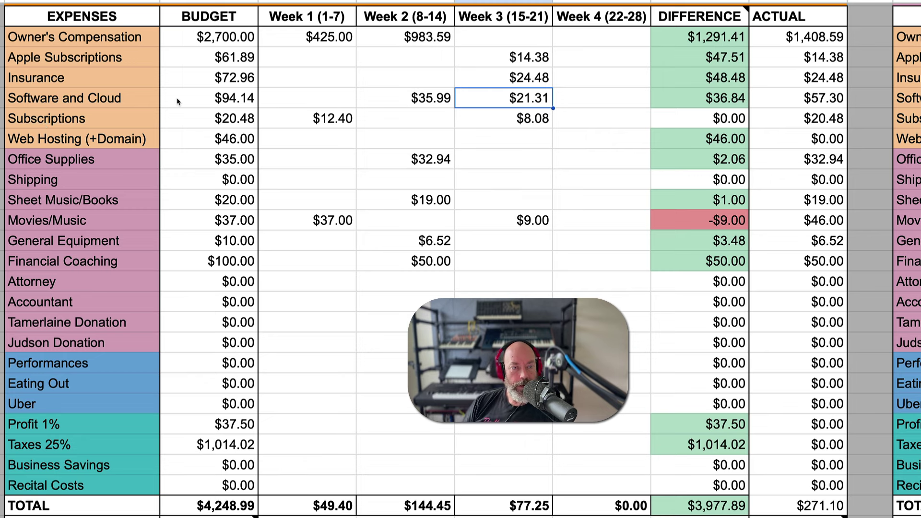
{"action": "left_click", "coordinate": [500, 125]}
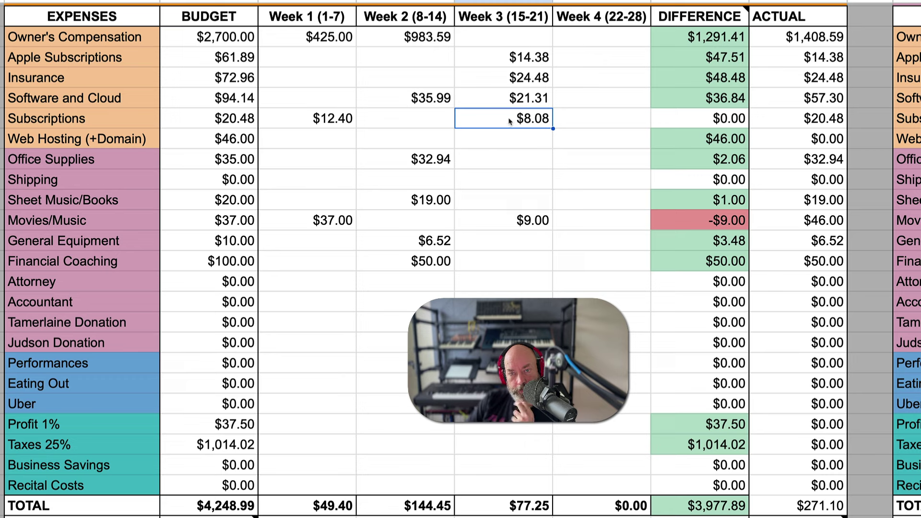
Examine the Week 2 and Week 3 entries for Office Supplies, Sheet Music/Books, Movies/Music and General Equipment.
{"action": "left_click", "coordinate": [503, 160]}
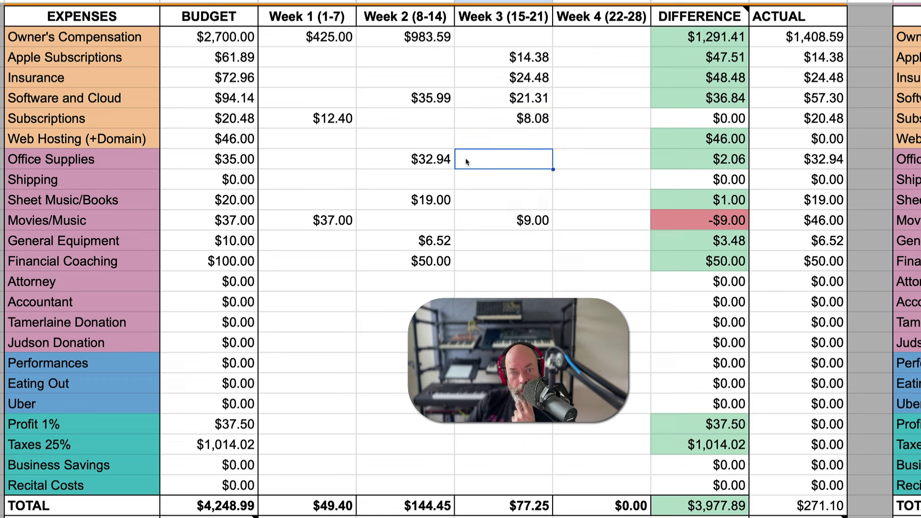
{"action": "left_click", "coordinate": [436, 167]}
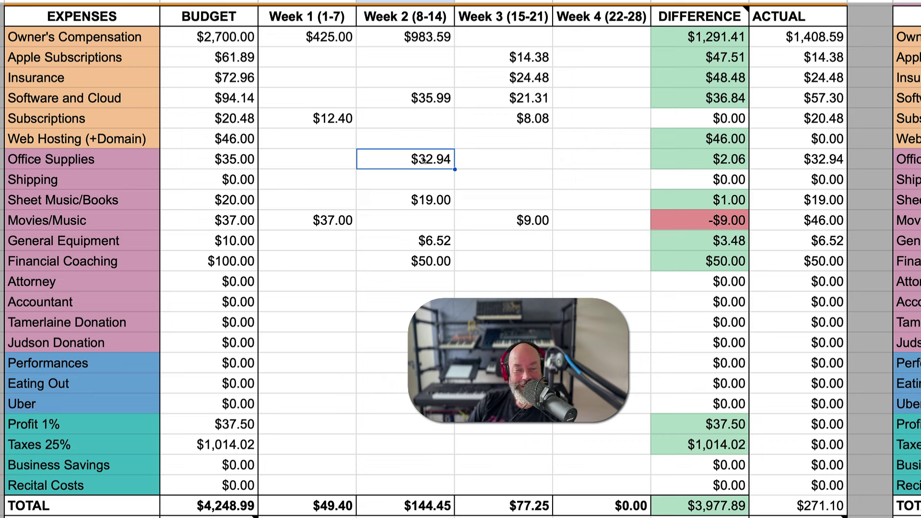
{"action": "left_click", "coordinate": [436, 203]}
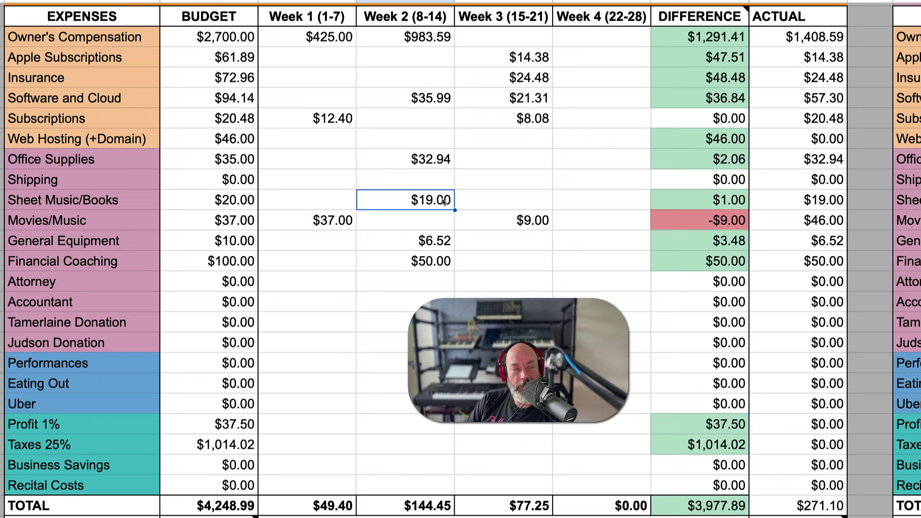
{"action": "left_click", "coordinate": [128, 199]}
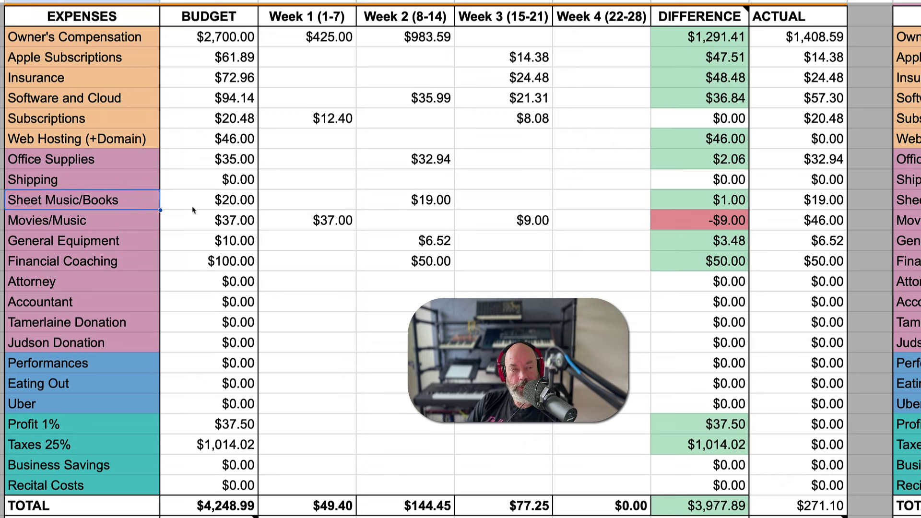
{"action": "left_click", "coordinate": [400, 205]}
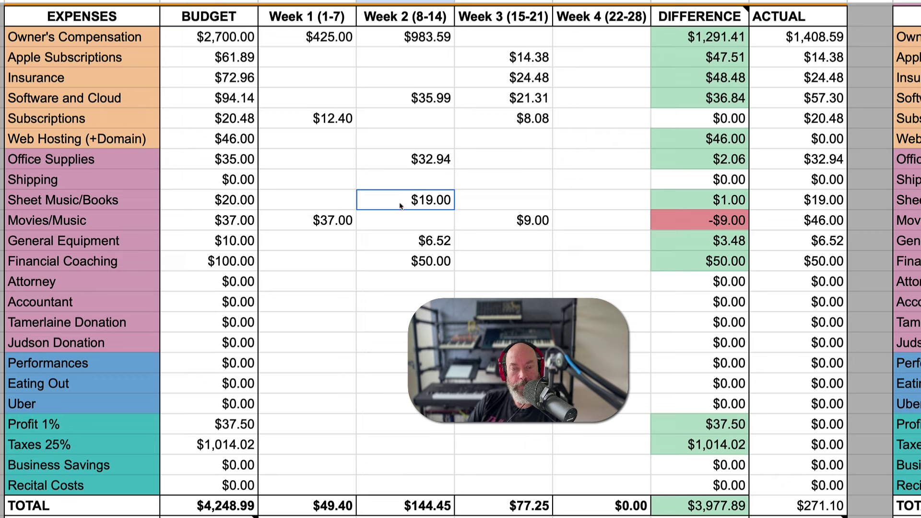
{"action": "left_click", "coordinate": [468, 205]}
{"action": "left_click", "coordinate": [429, 203]}
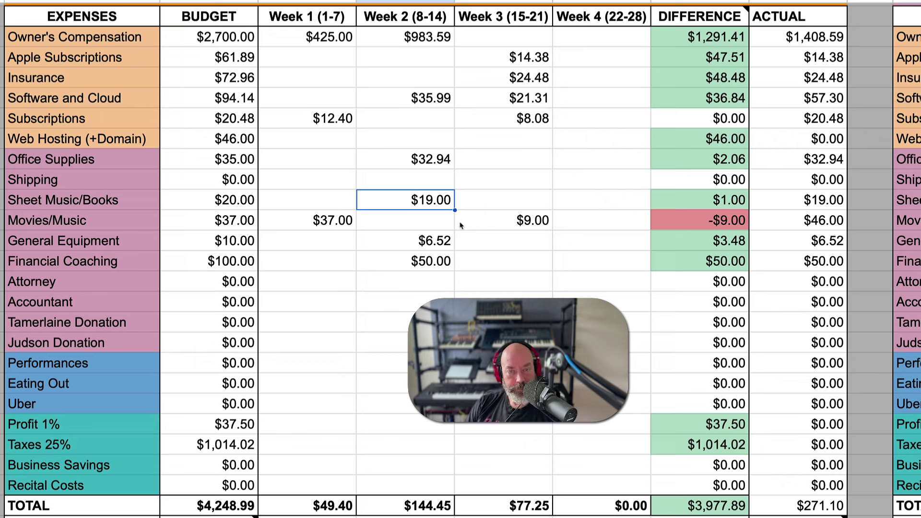
{"action": "left_click", "coordinate": [470, 224]}
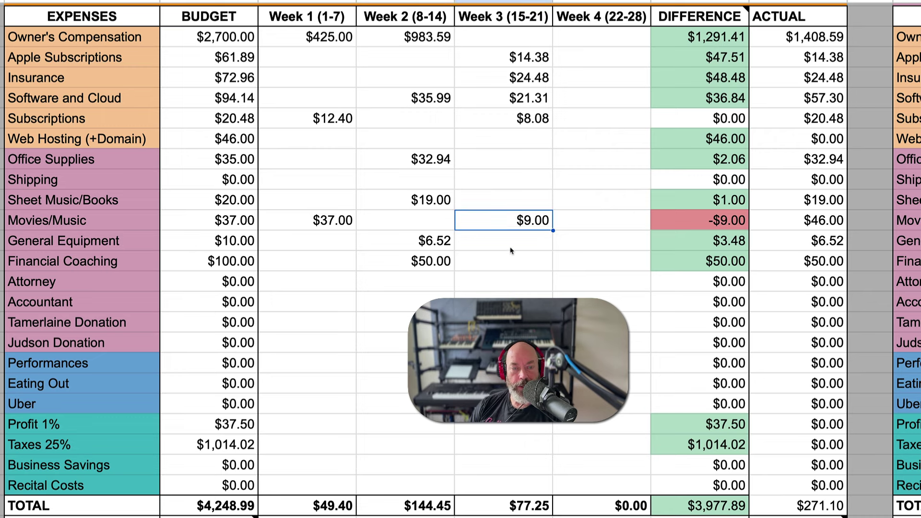
{"action": "left_click", "coordinate": [421, 243]}
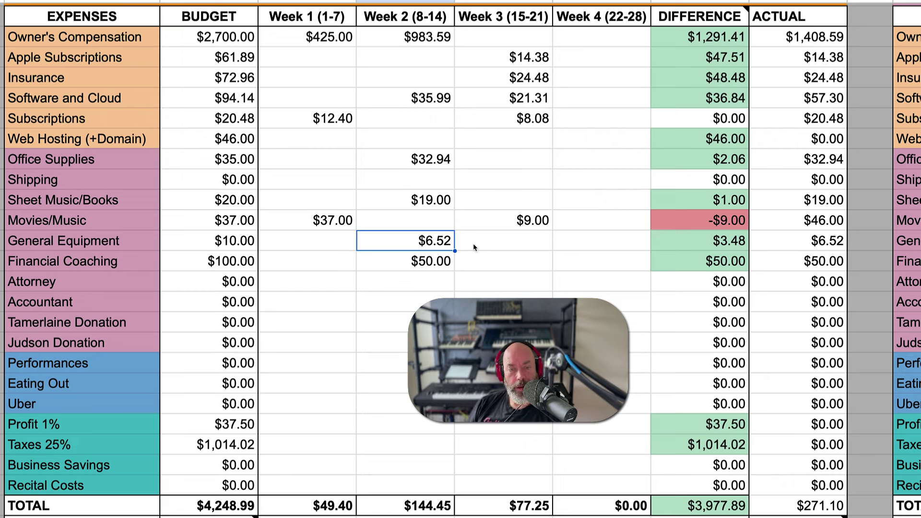
Enter 50 as the Week 4 Financial Coaching expense in the July business budget.
{"action": "left_click", "coordinate": [401, 261]}
{"action": "left_click", "coordinate": [514, 264]}
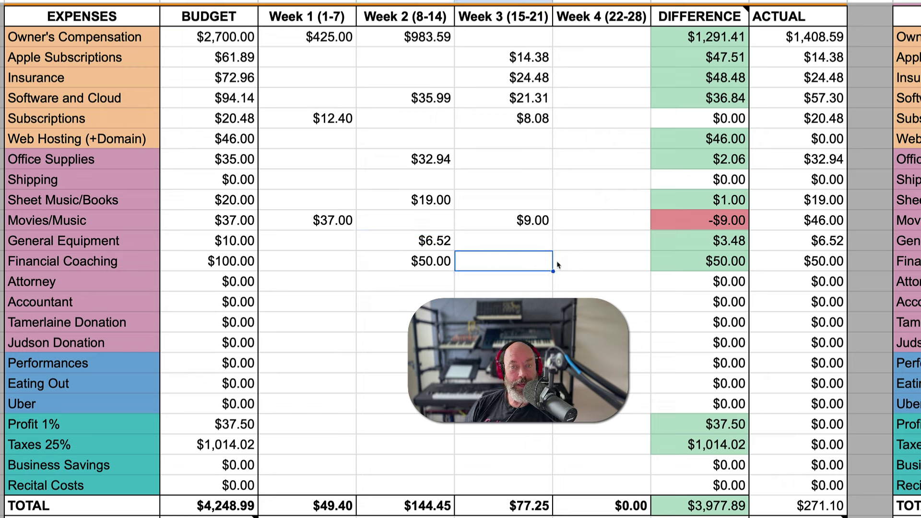
{"action": "left_click", "coordinate": [584, 265]}
{"action": "type", "text": "50"}
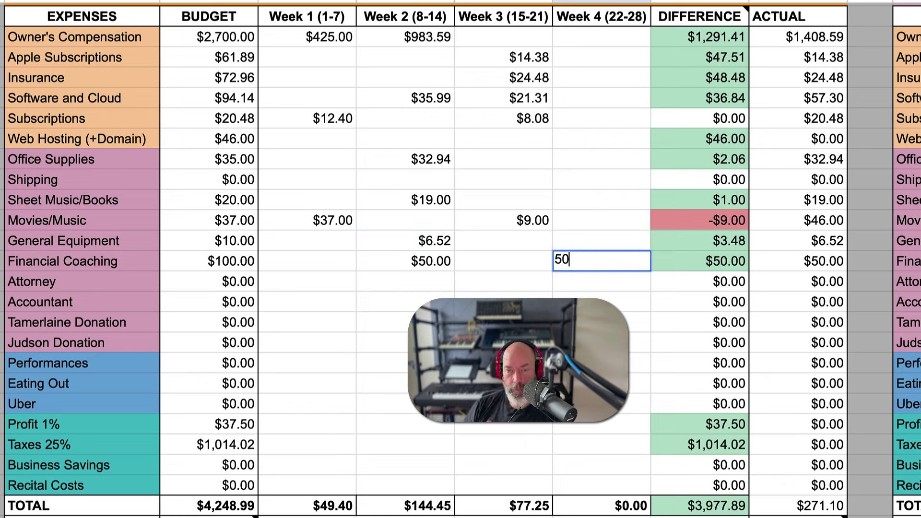
{"action": "key", "text": "Return"}
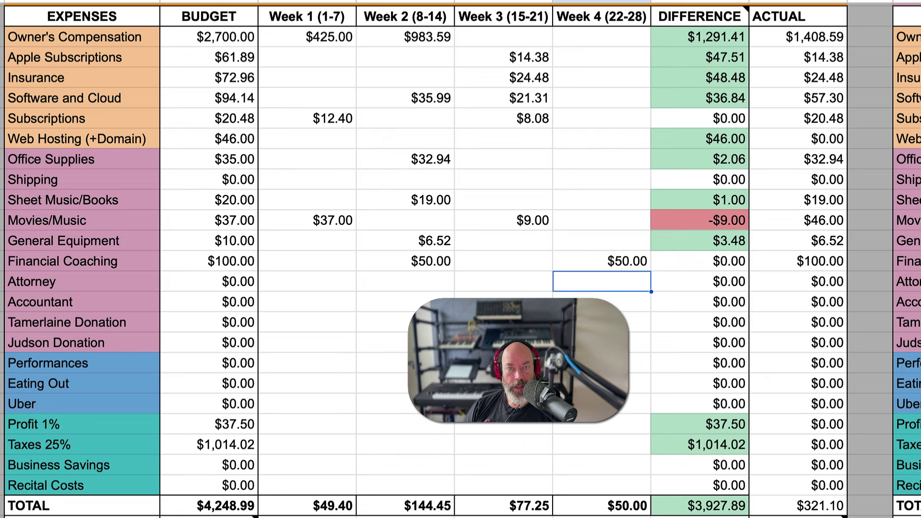
Recheck the Owner's Compensation cells for Weeks 2 and 3, and check the Week 3 expense total.
{"action": "left_click", "coordinate": [483, 40]}
{"action": "left_click", "coordinate": [412, 44]}
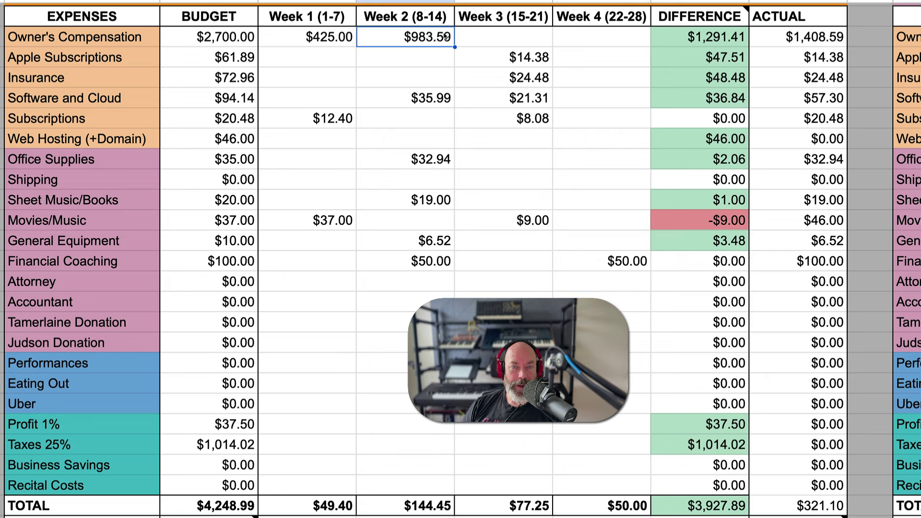
{"action": "left_click", "coordinate": [487, 38]}
{"action": "left_click", "coordinate": [422, 42]}
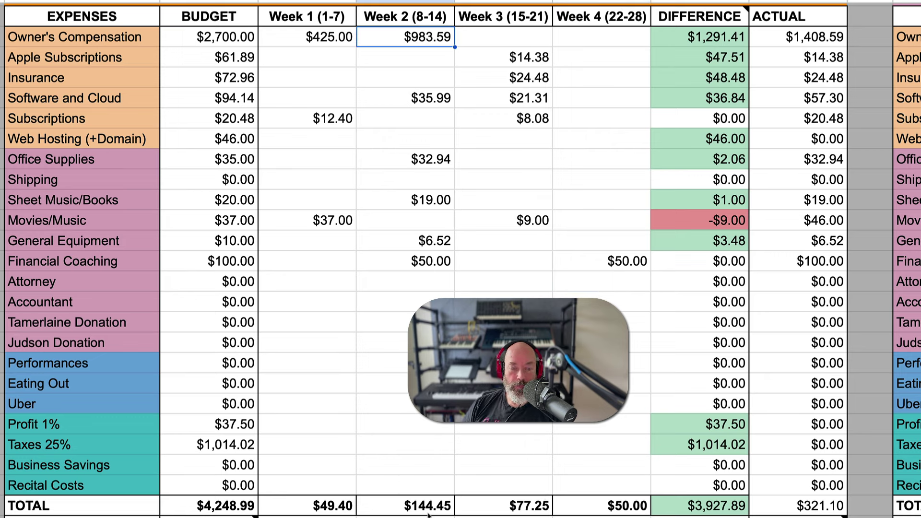
{"action": "left_click", "coordinate": [531, 513]}
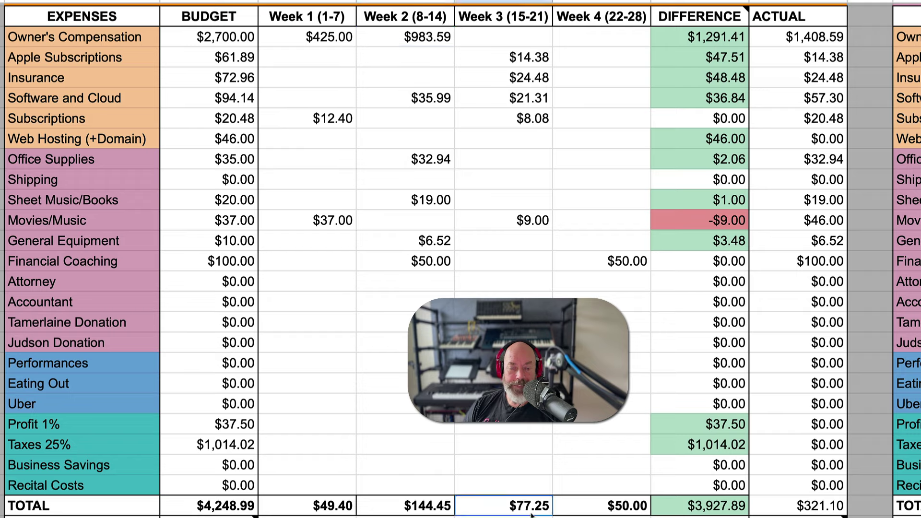